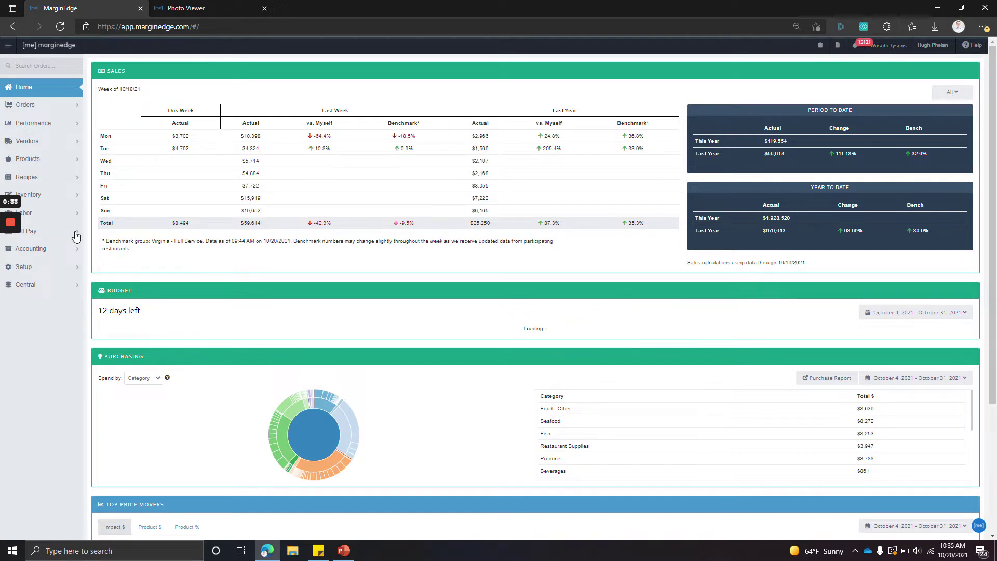
Expand the Bill Pay section in the left sidebar to reach its Invoices page
mouse_move(2, 229)
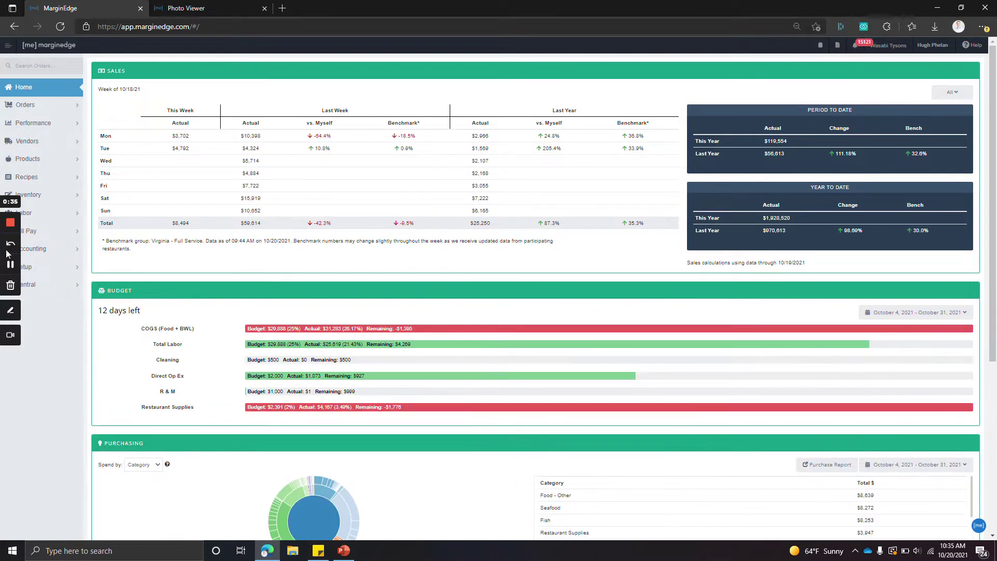
left_click(75, 235)
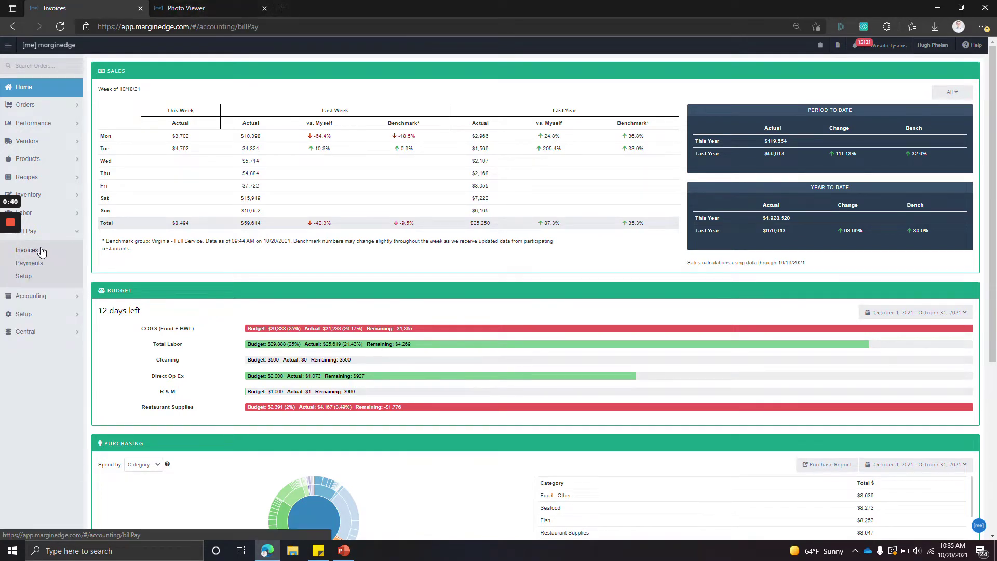
Open the Bill Pay invoices list and sort it by due date, then by vendor
left_click(41, 250)
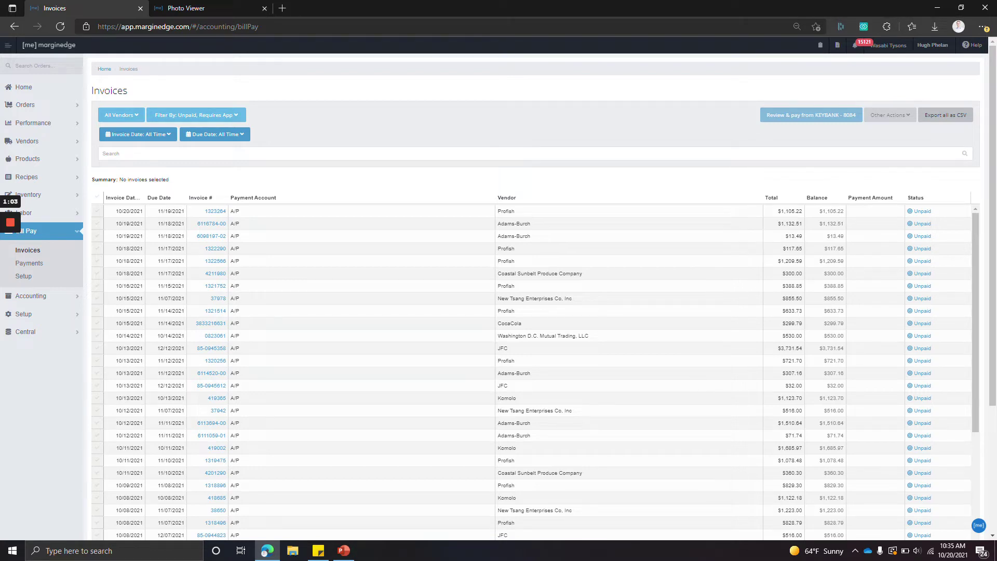
left_click(166, 199)
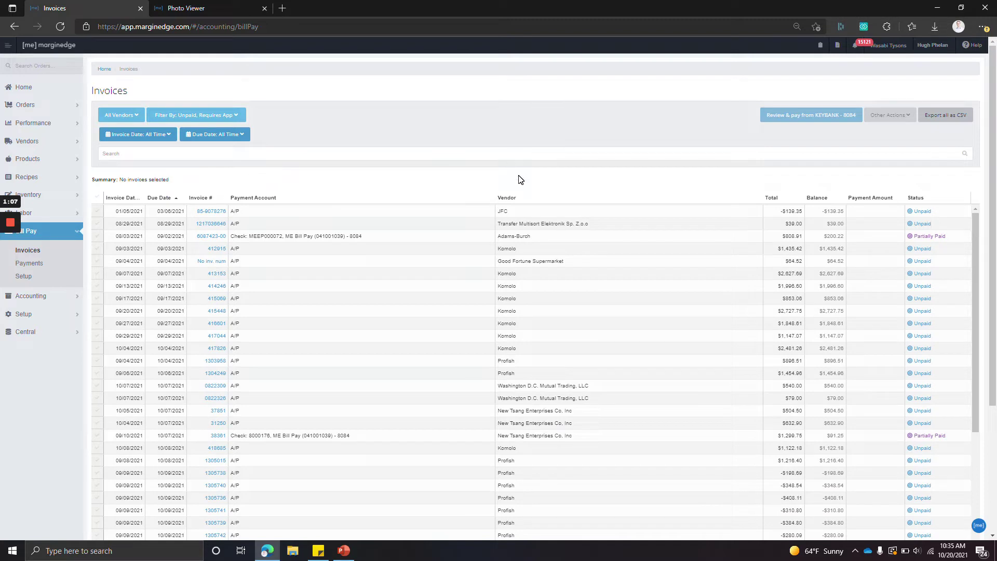
left_click(517, 199)
Filter the invoices to Adams-Burch, then reset the filter to All Vendors
left_click(120, 115)
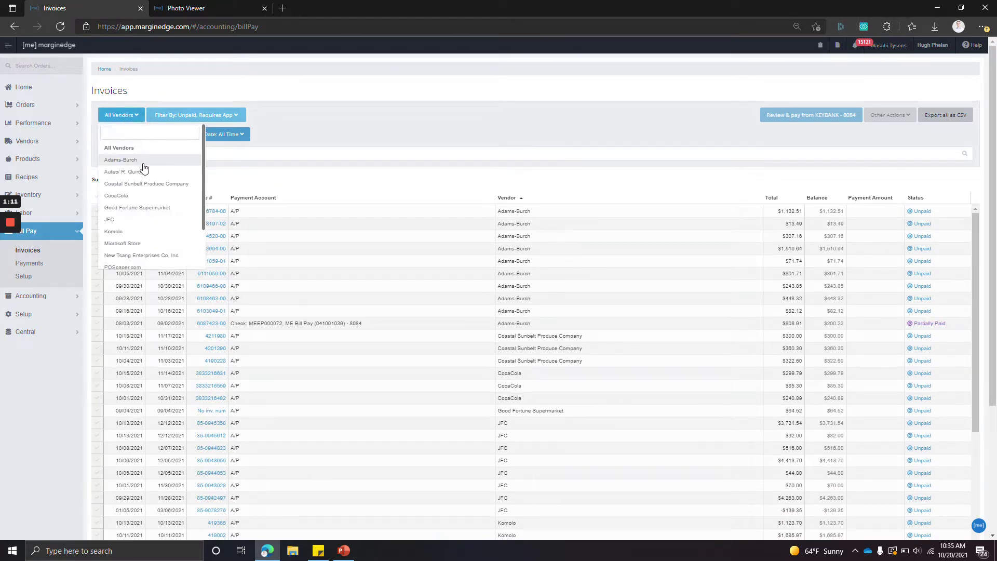
left_click(139, 162)
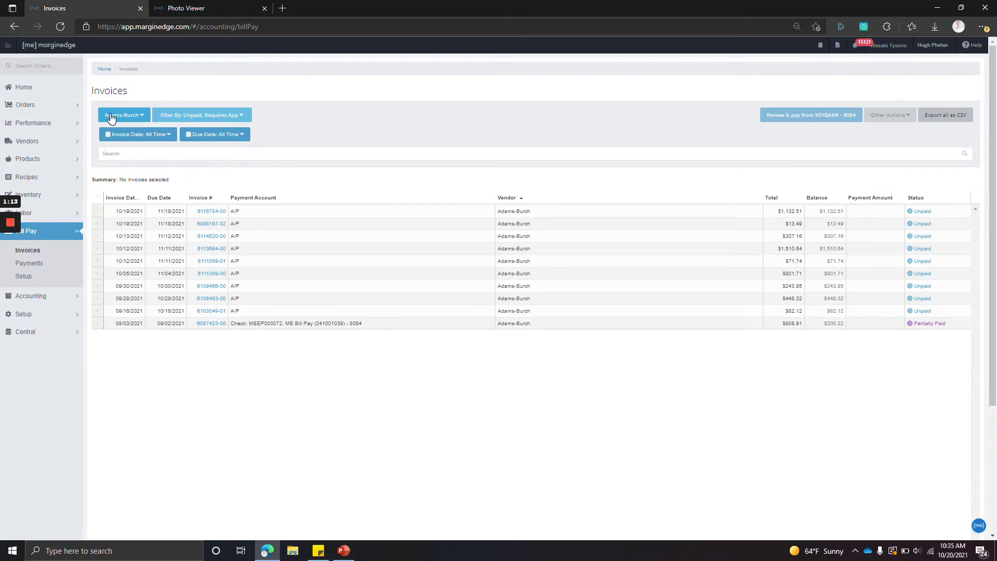
left_click(112, 116)
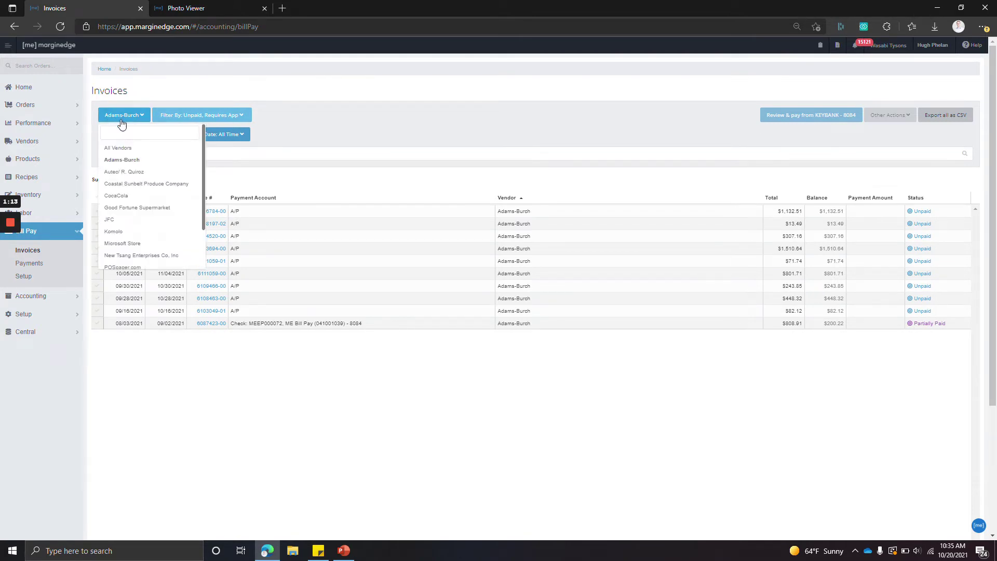
left_click(145, 153)
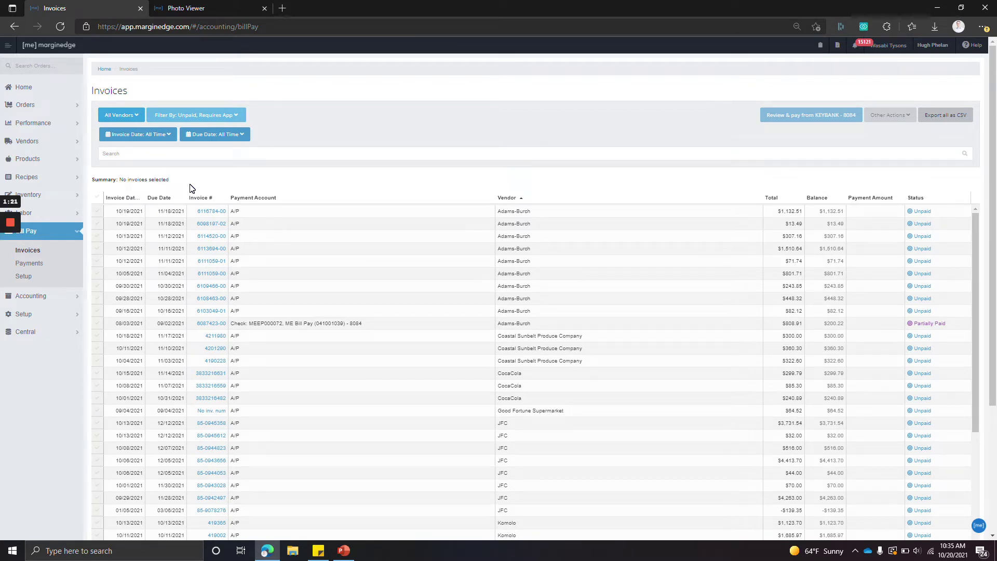
Sort invoices by due date and review the scanned image of invoice 0822326
left_click(161, 198)
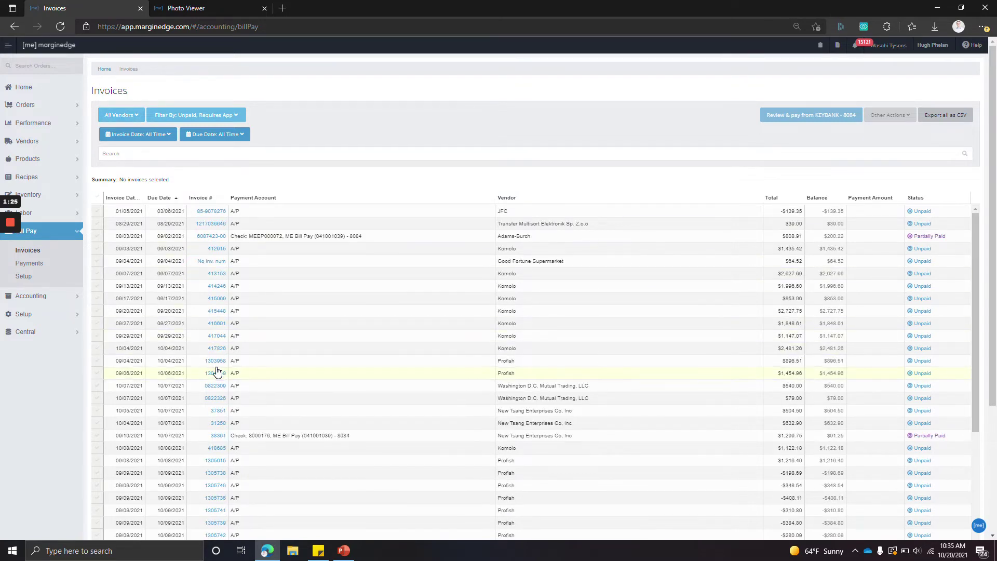
left_click(213, 399)
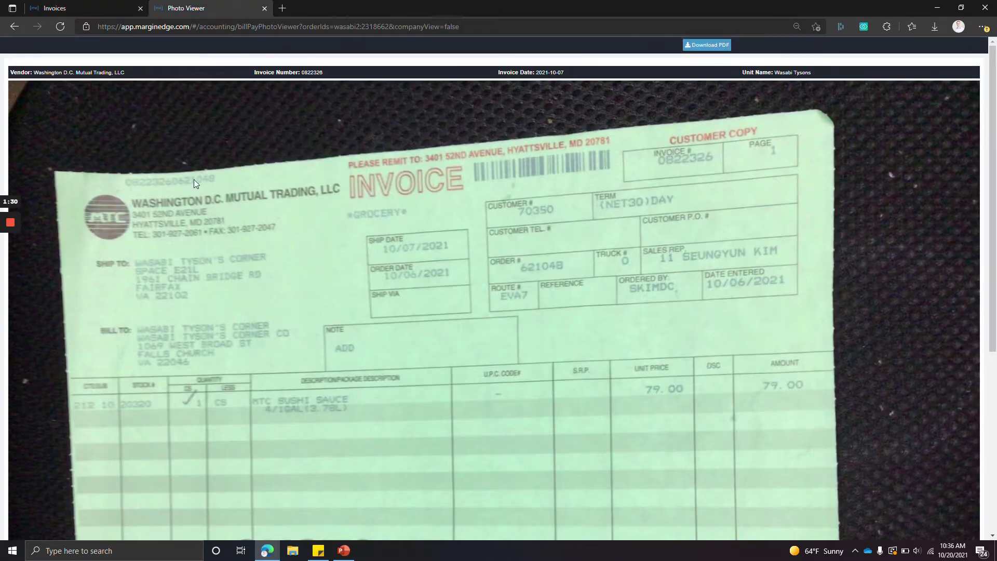
left_click(84, 4)
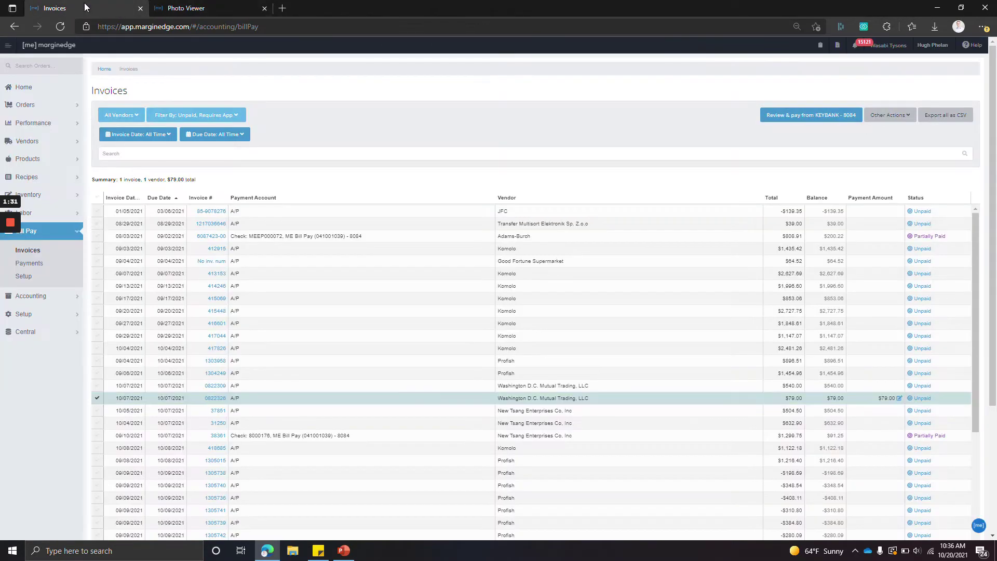
Select invoices 0822309, 1304249, 1303958, 37851, 31250 and 38361 for payment
left_click(96, 385)
left_click(97, 373)
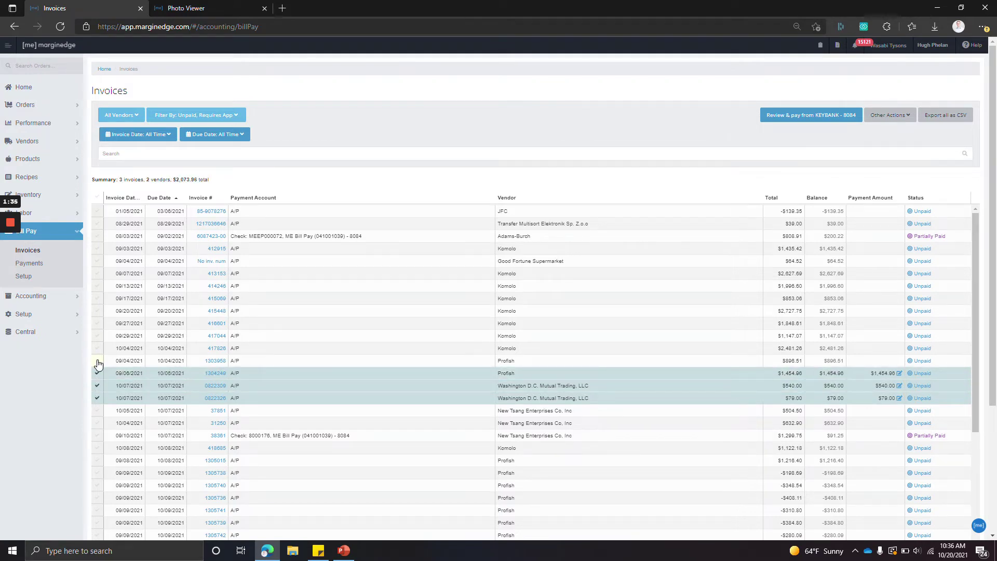
left_click(97, 361)
left_click(97, 411)
left_click(97, 423)
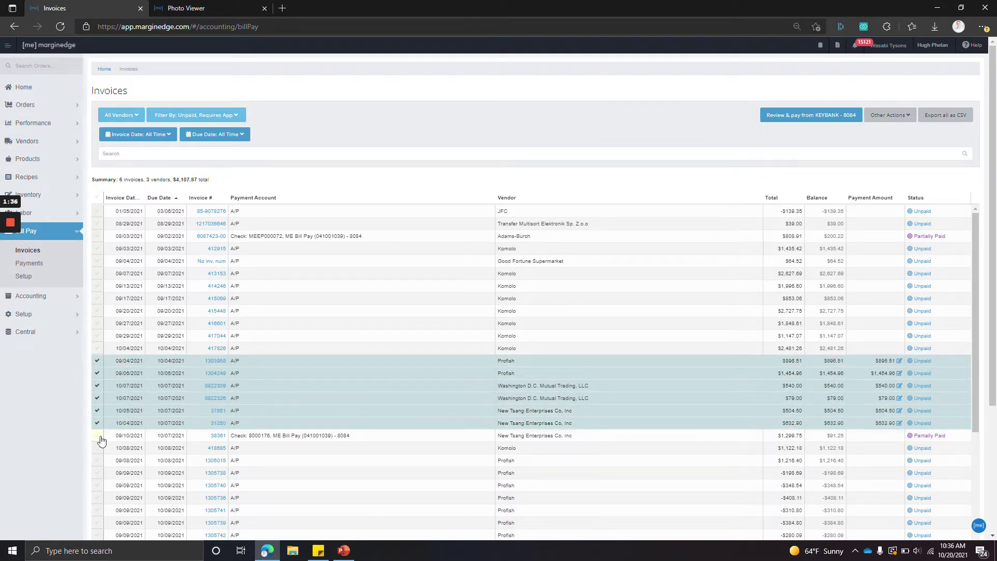
left_click(97, 436)
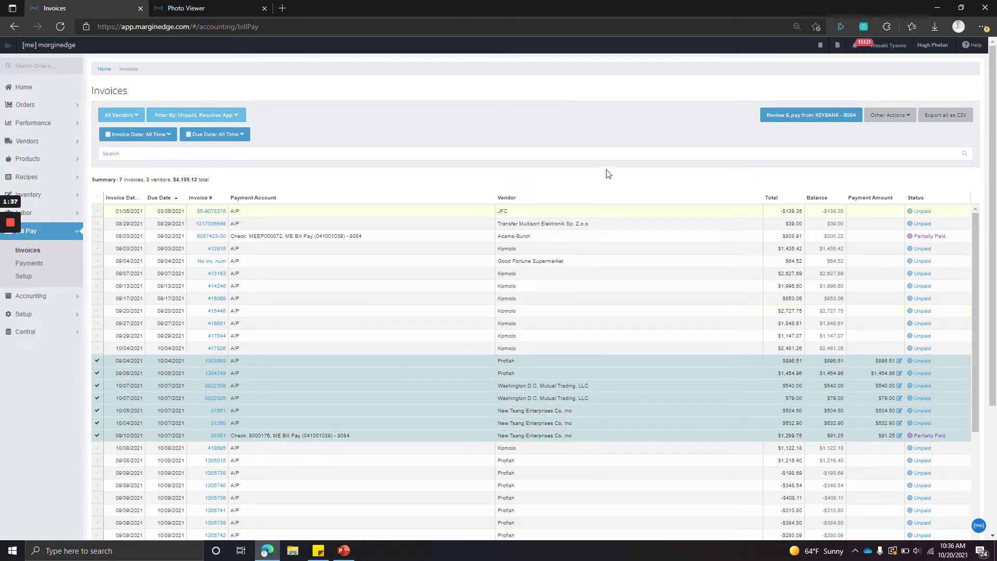
Review the images of all selected invoices, then return to the invoice list
left_click(892, 120)
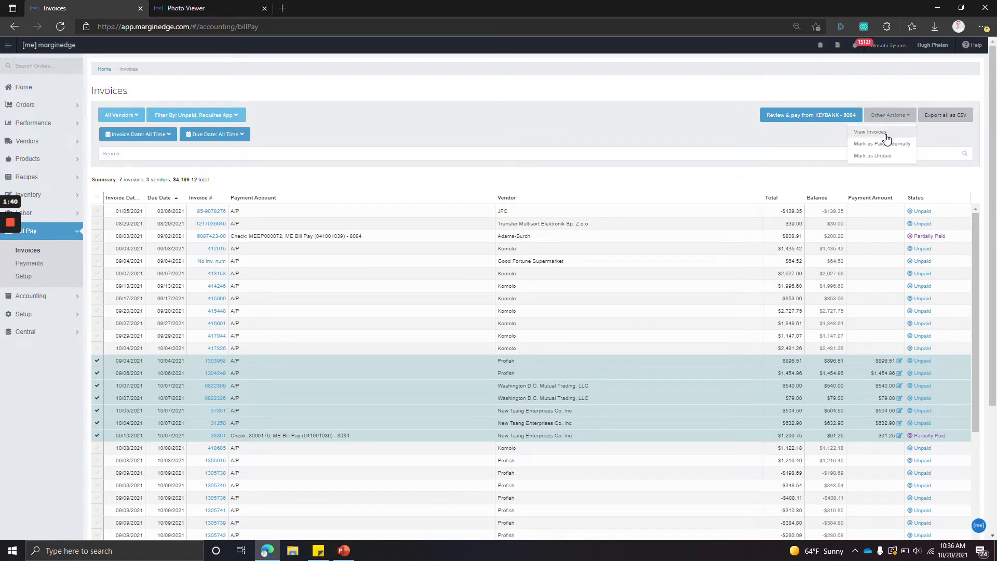
left_click(886, 136)
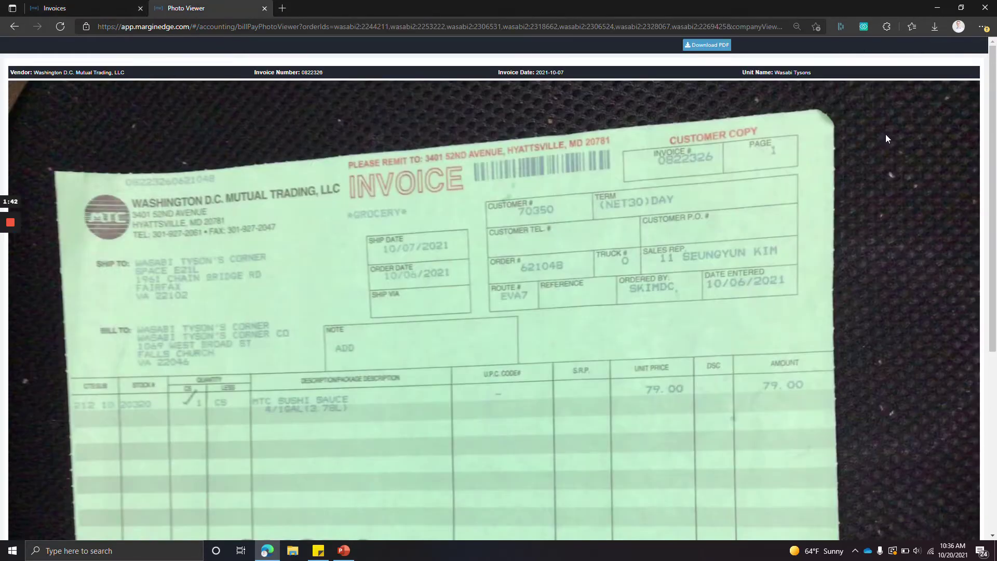
scroll(772, 243, "down", 20)
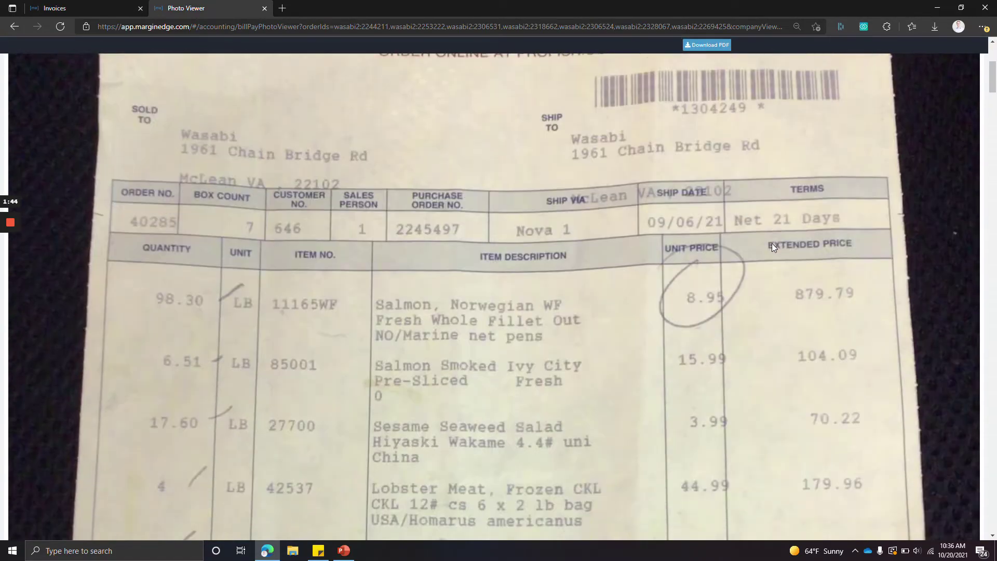
scroll(772, 243, "down", 10)
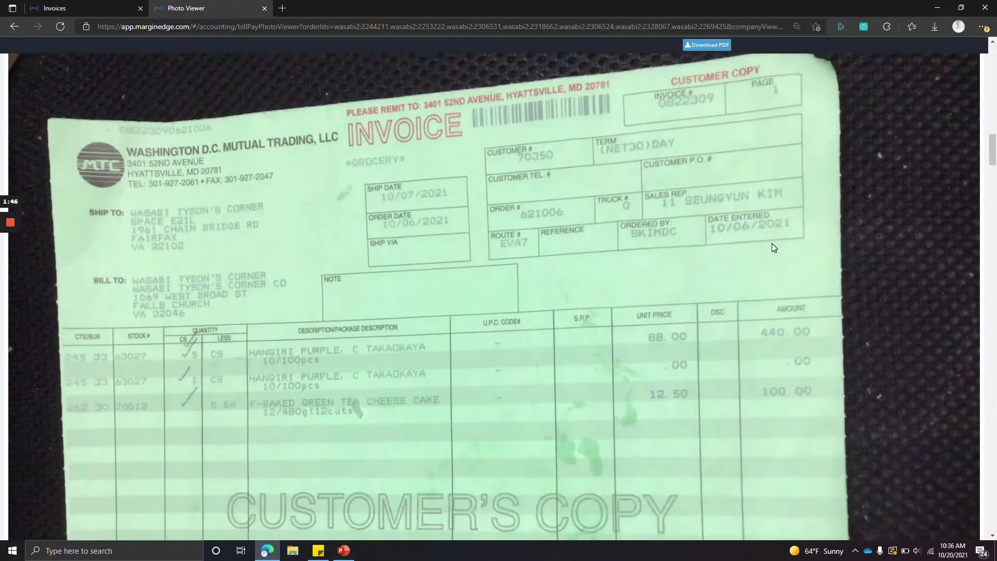
left_click(110, 6)
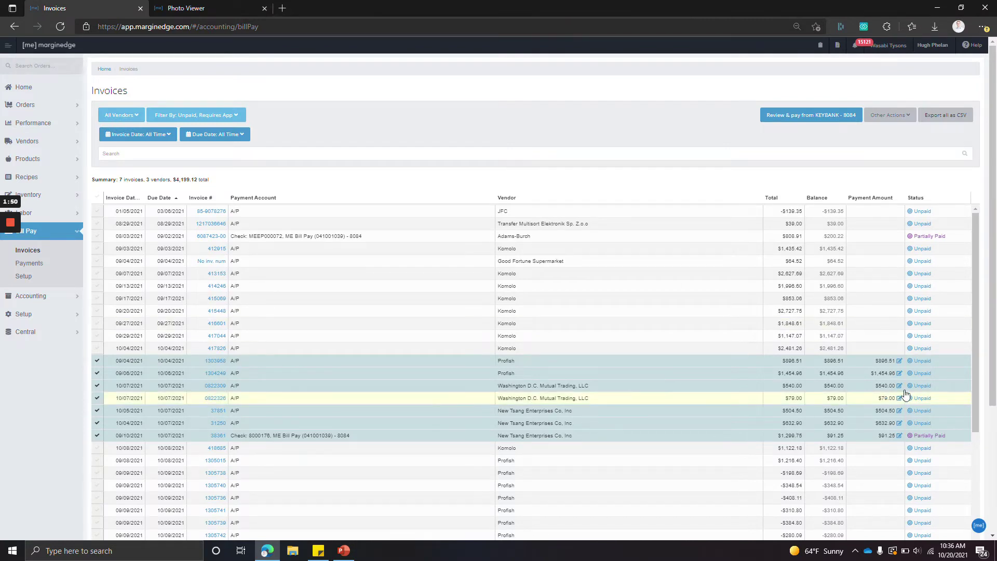
Pay $800 partially on 1303958, deselect New Tsang 38361, and select Profish credit 1305738
left_click(899, 361)
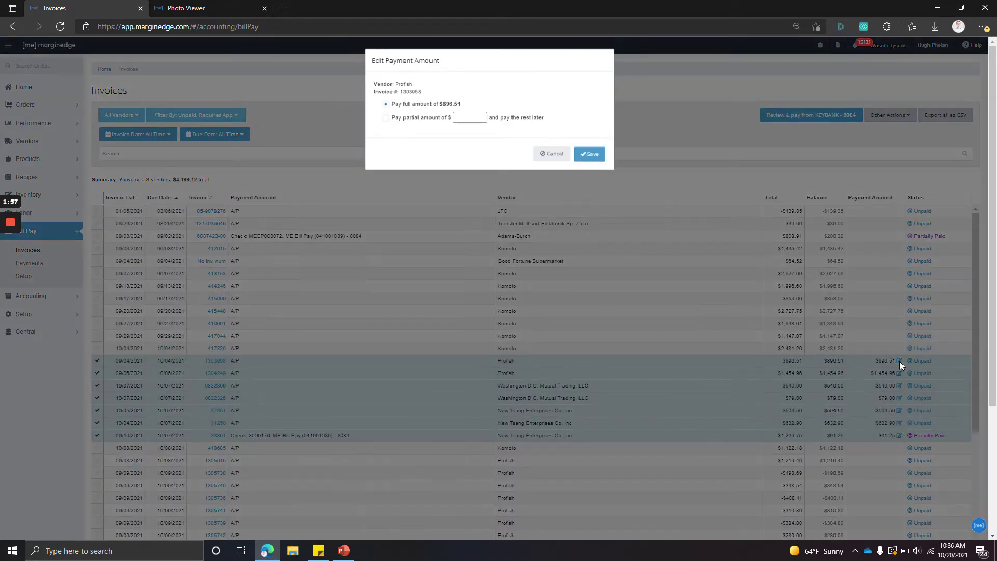
left_click(455, 119)
type("800")
left_click(589, 154)
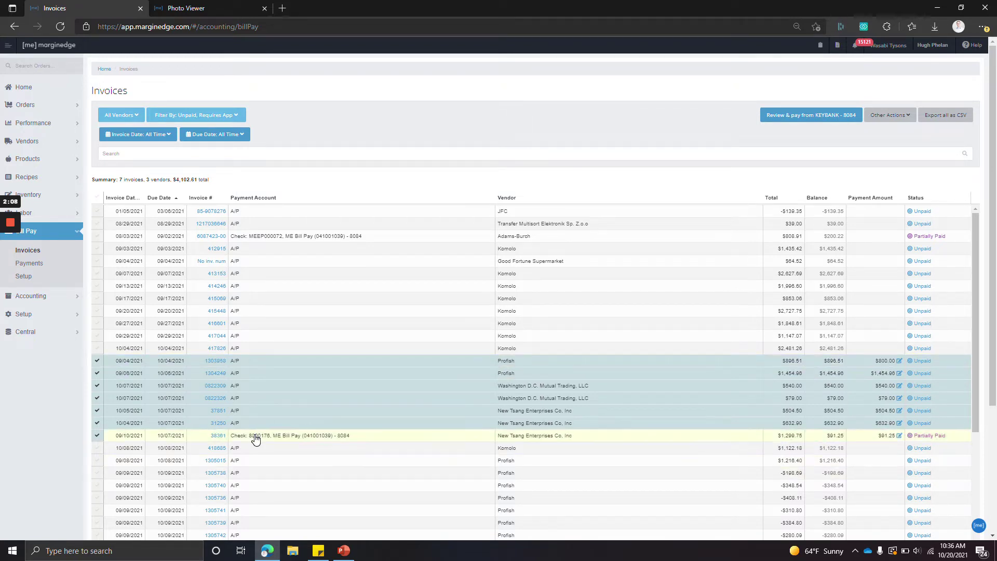
left_click(98, 438)
left_click(99, 477)
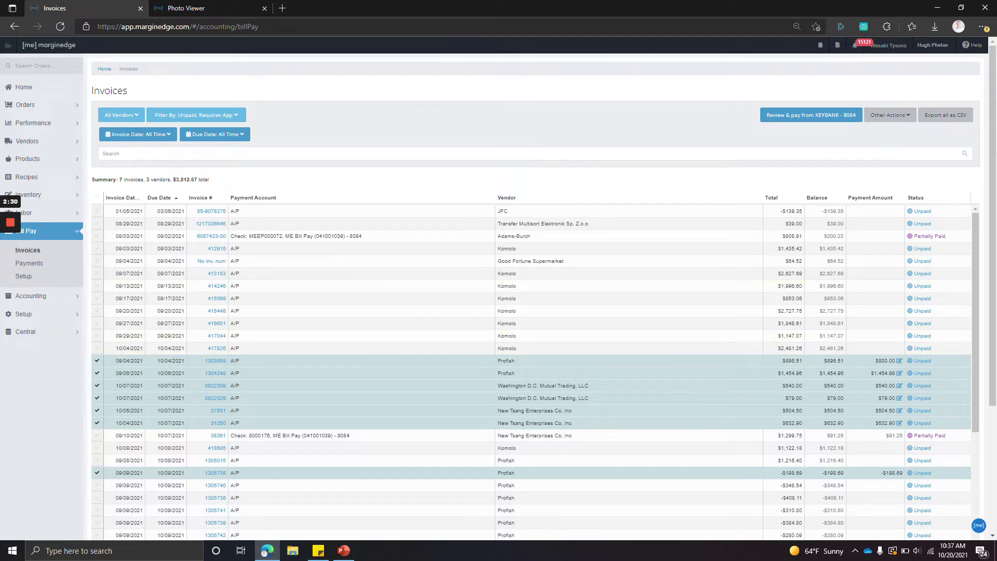
Open Review & pay and check the list of three Profish invoices in that payment
left_click(823, 116)
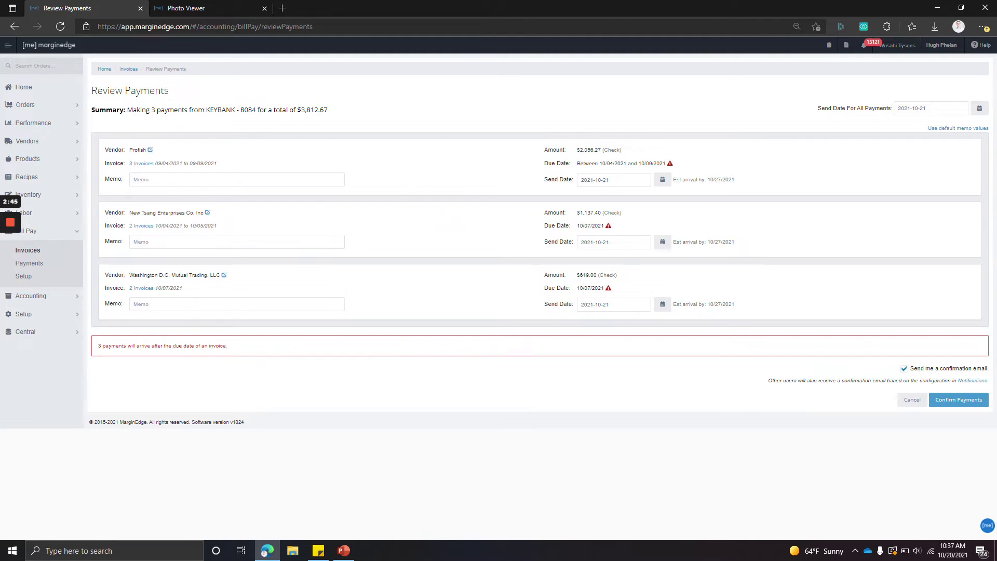
left_click_drag(129, 151, 133, 151)
left_click(141, 163)
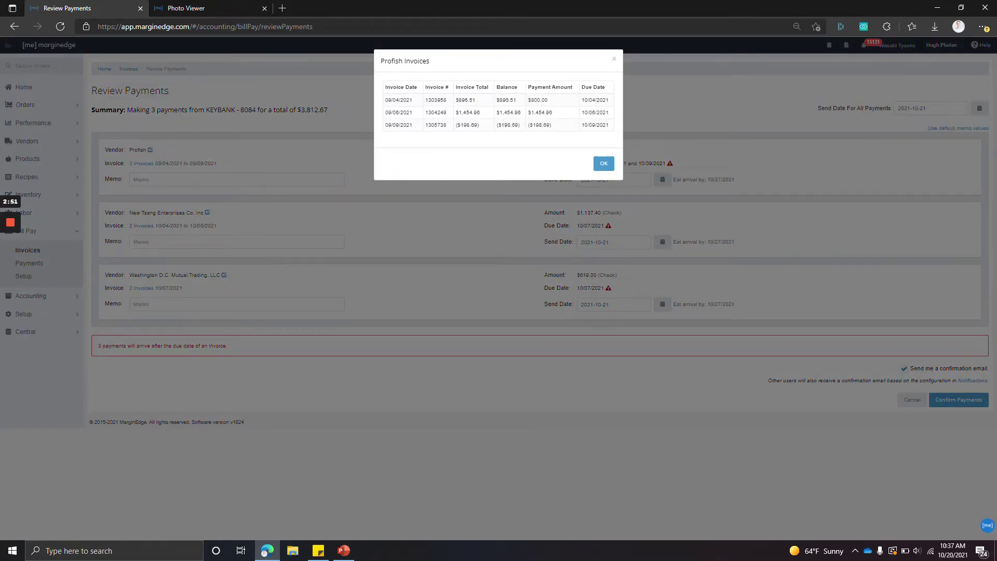
left_click(615, 61)
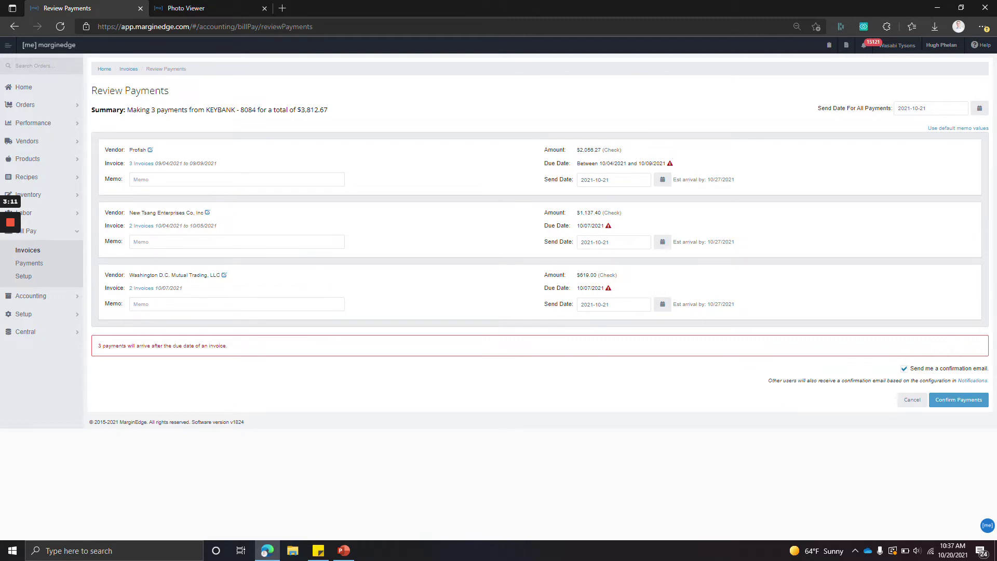
Set the Send Date For All Payments to October 27, 2021
double_click(612, 150)
left_click(638, 161)
left_click(904, 108)
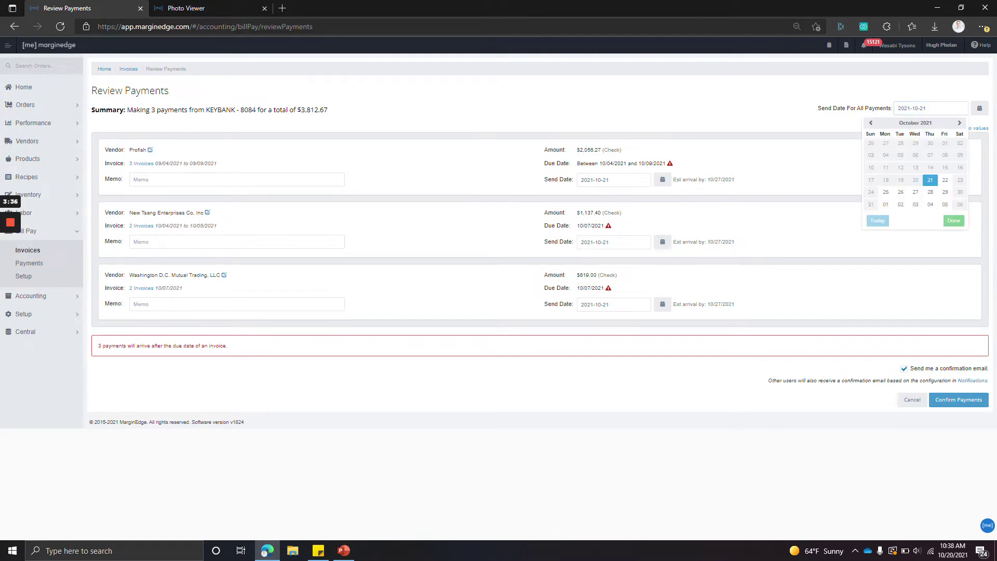
left_click(913, 192)
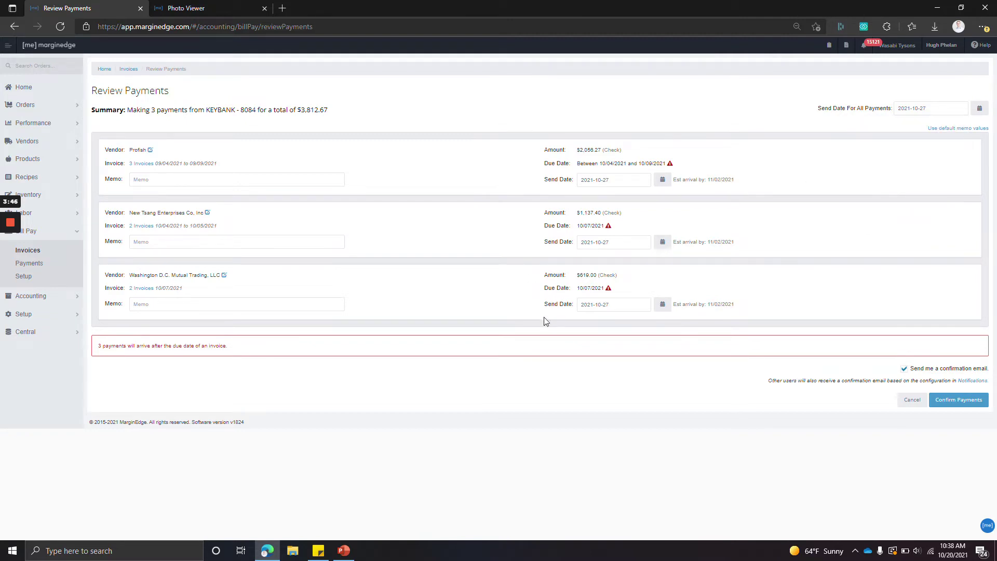
Reschedule New Tsang's payment to November 5 and start the Profish payment memo
left_click(611, 242)
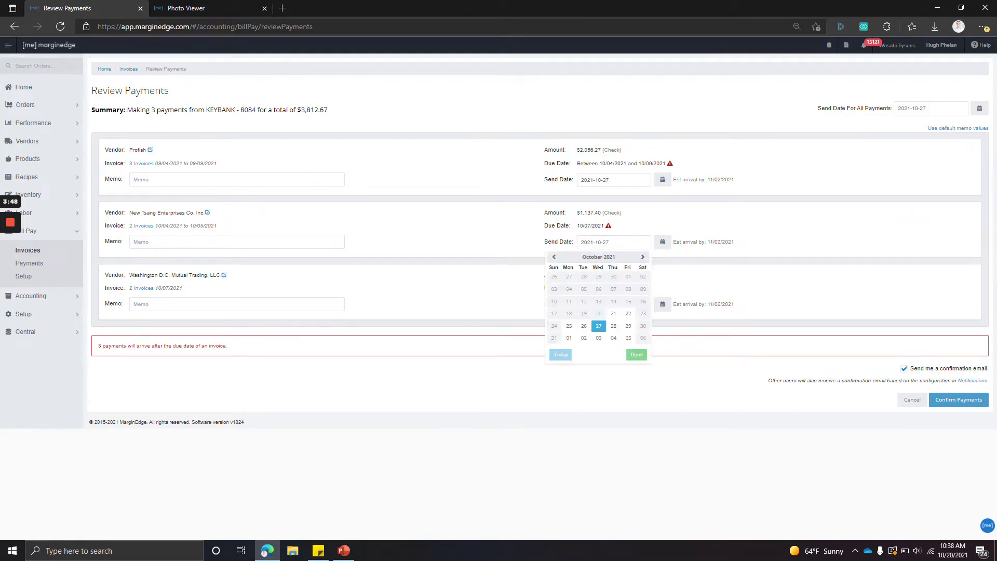
left_click(629, 338)
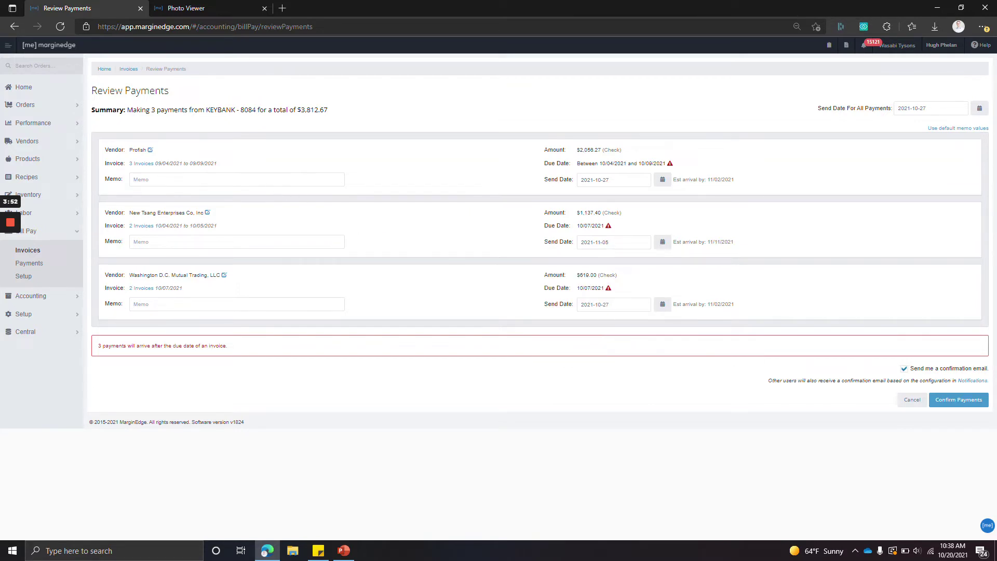
left_click(274, 180)
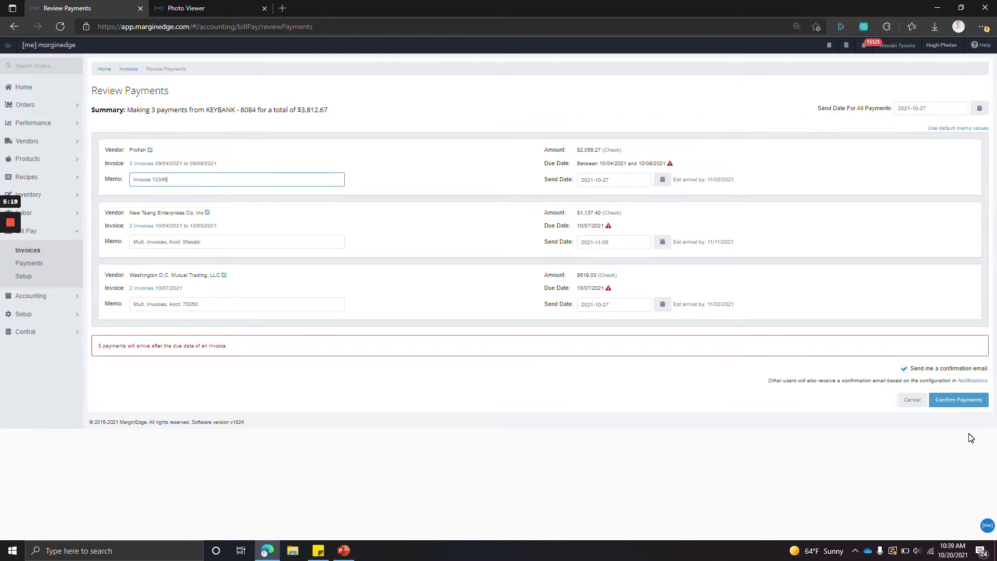
Open the Payment and Backup Documents for the Washington D.C. Mutual Trading payment
left_click(31, 264)
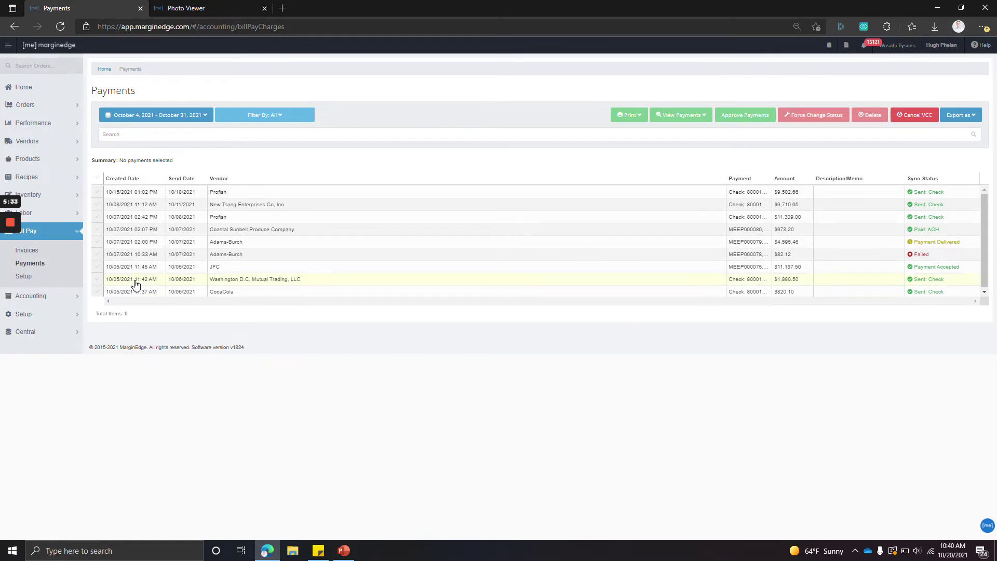
left_click(97, 280)
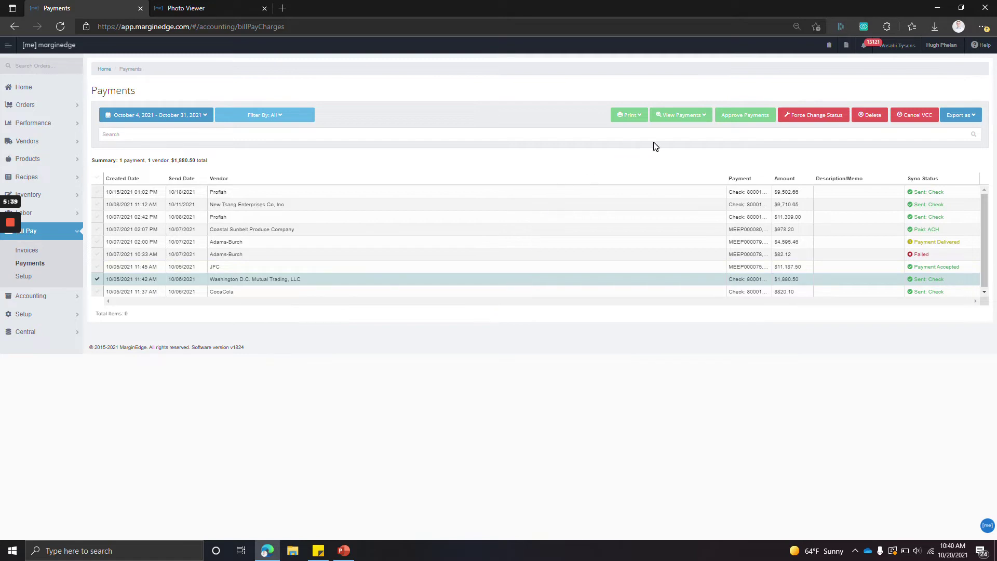
left_click(677, 117)
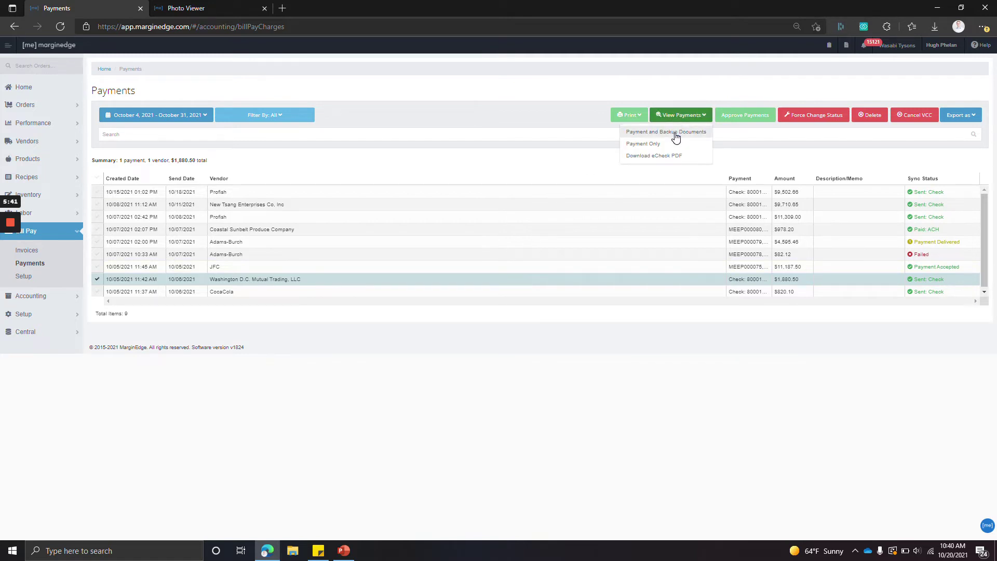
left_click(675, 134)
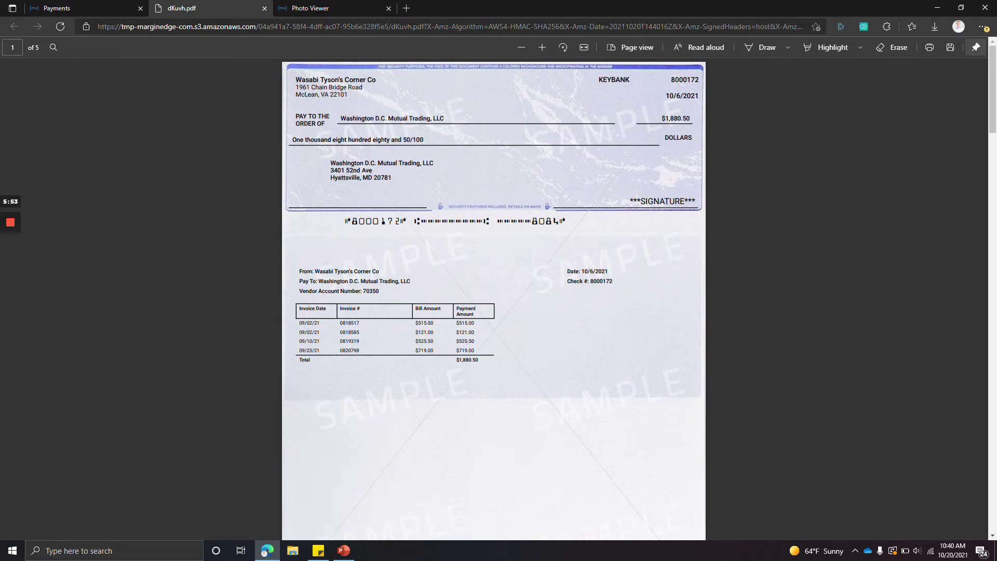
Copy the payer address from the check
left_click_drag(348, 94, 295, 79)
right_click(294, 104)
left_click(312, 42)
key("Escape")
Copy vendor account number 70350 and scroll through the remaining PDF pages
double_click(371, 291)
right_click(371, 292)
left_click(385, 229)
left_click(328, 356)
scroll(259, 367, "down", 3)
scroll(258, 366, "down", 4)
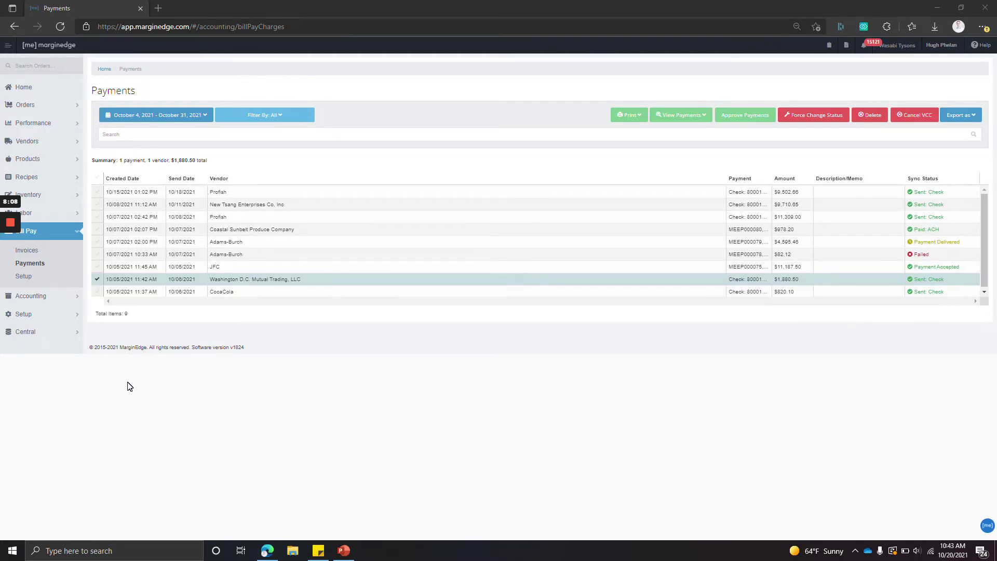
Return to the Bill Pay Invoices list from the sidebar
left_click(35, 254)
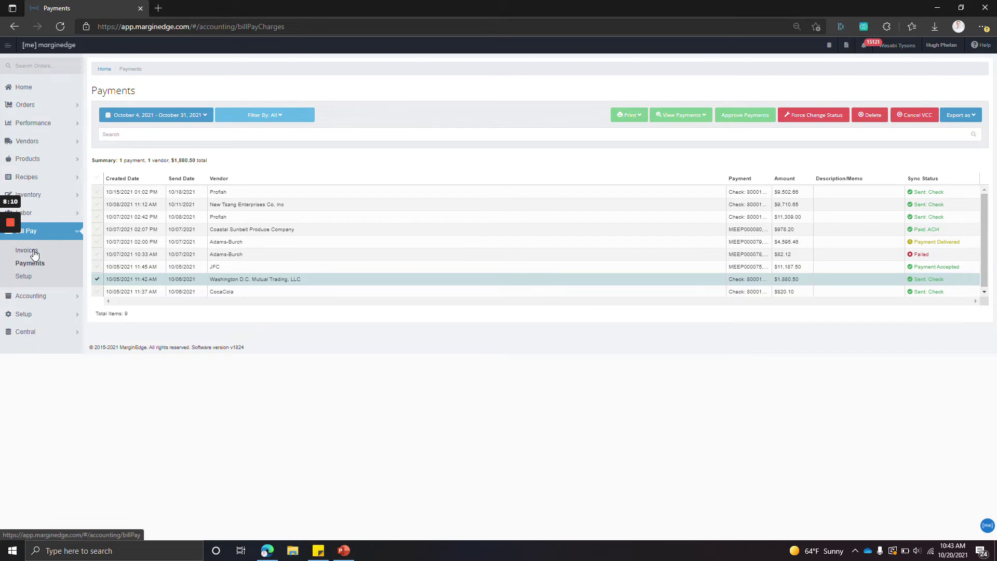
left_click(34, 254)
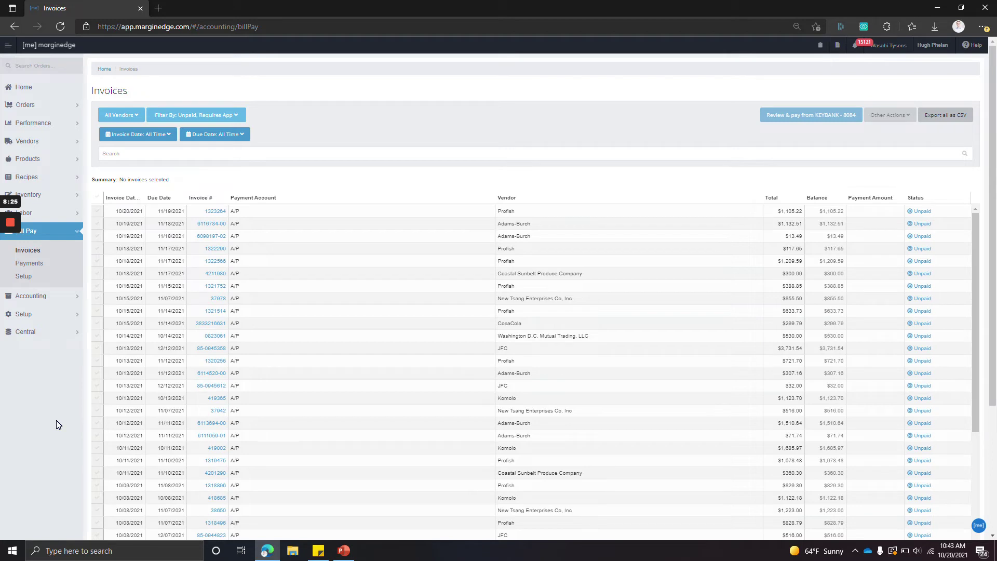
From Bill Pay Setup's Manage Bank Accounts page, open a blank Add Bank Account form
left_click(30, 279)
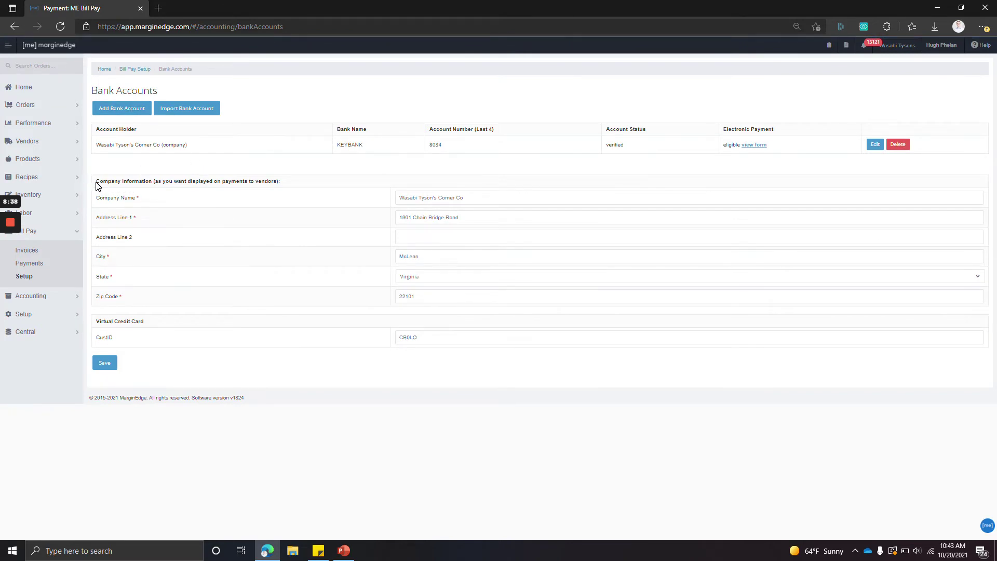
left_click_drag(96, 182, 282, 182)
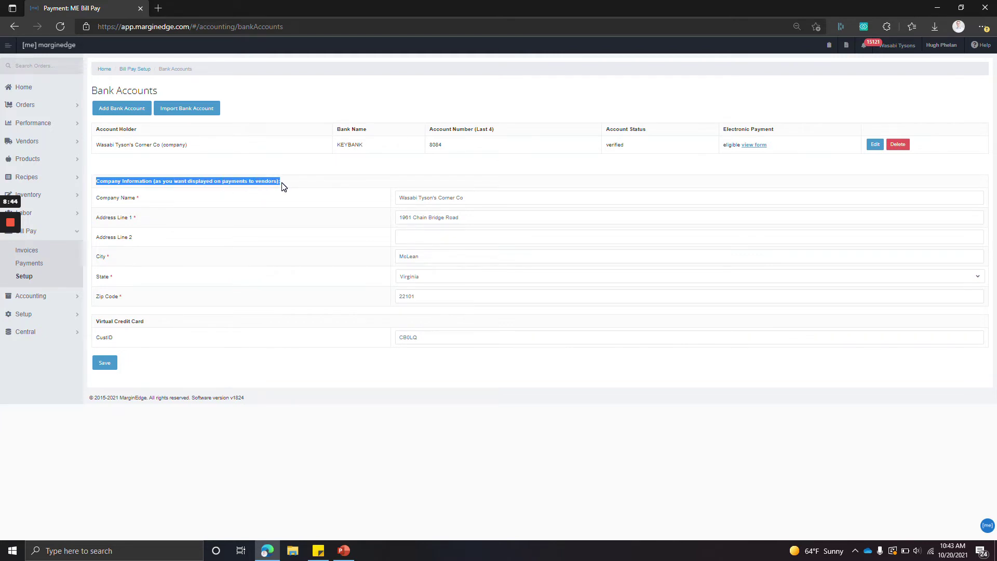
left_click(283, 186)
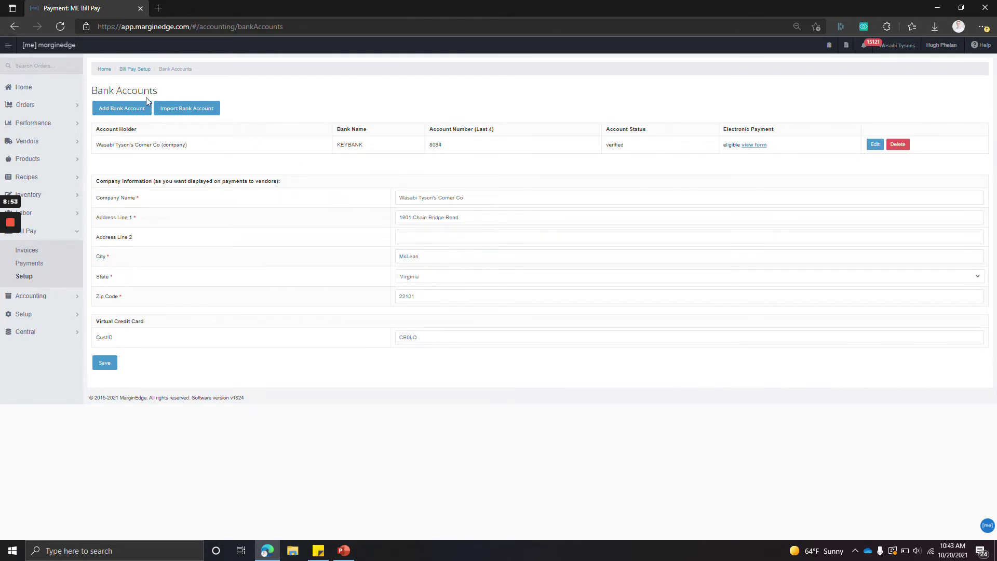
left_click(122, 108)
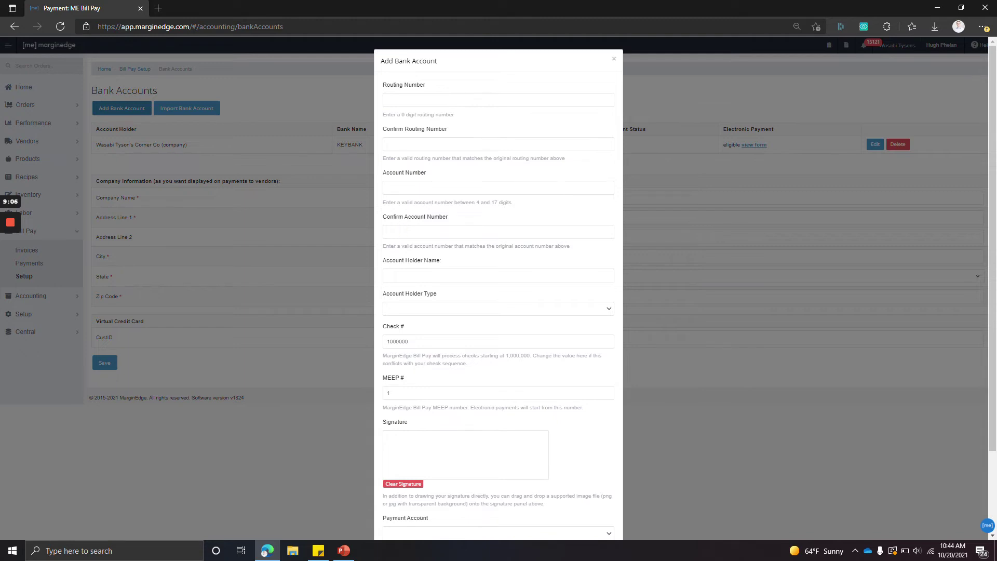
Set Account Holder Type to Company and change the starting Check # from 1000000 to 2000000
left_click(391, 312)
left_click(397, 333)
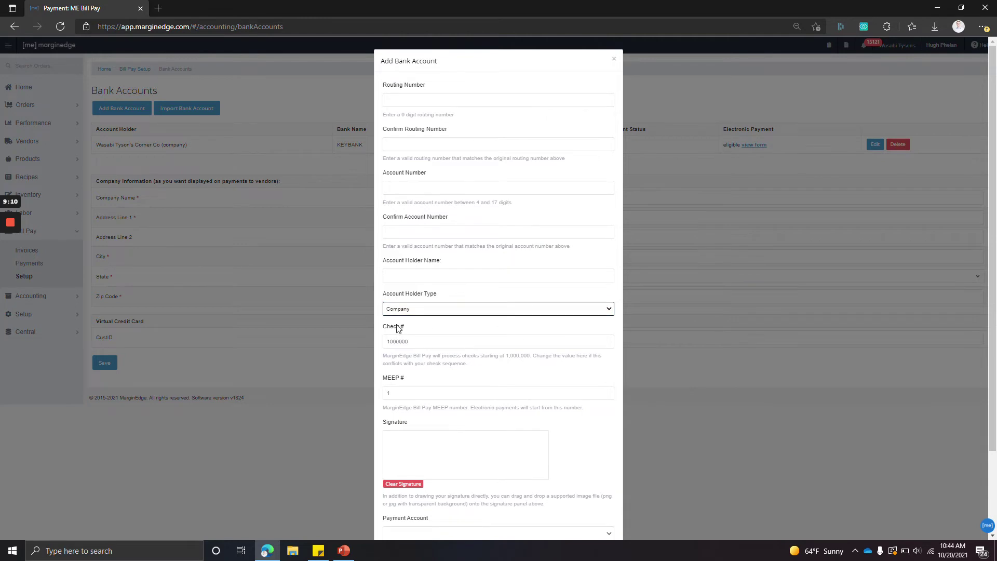
scroll(397, 333, "down", 2)
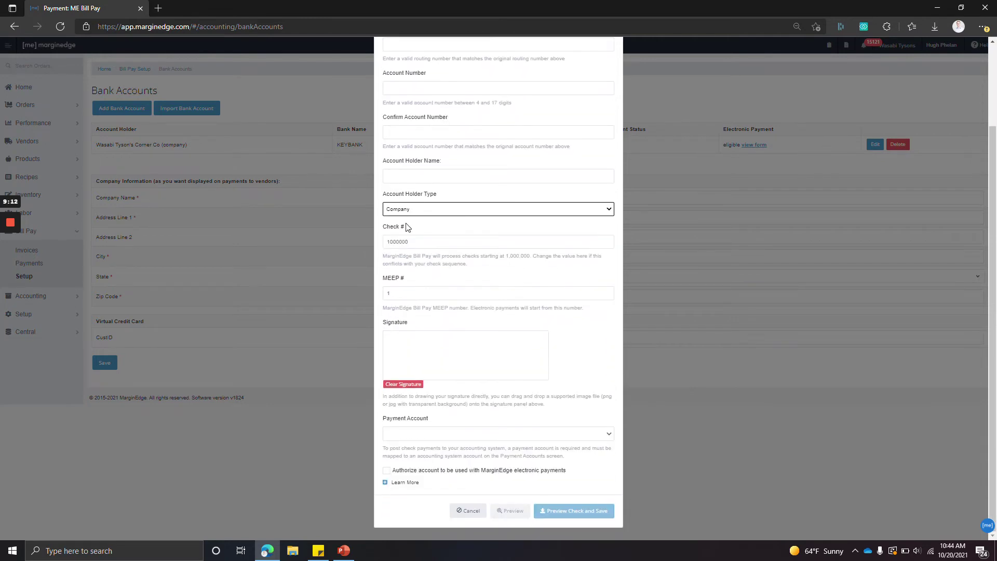
left_click_drag(404, 227, 386, 230)
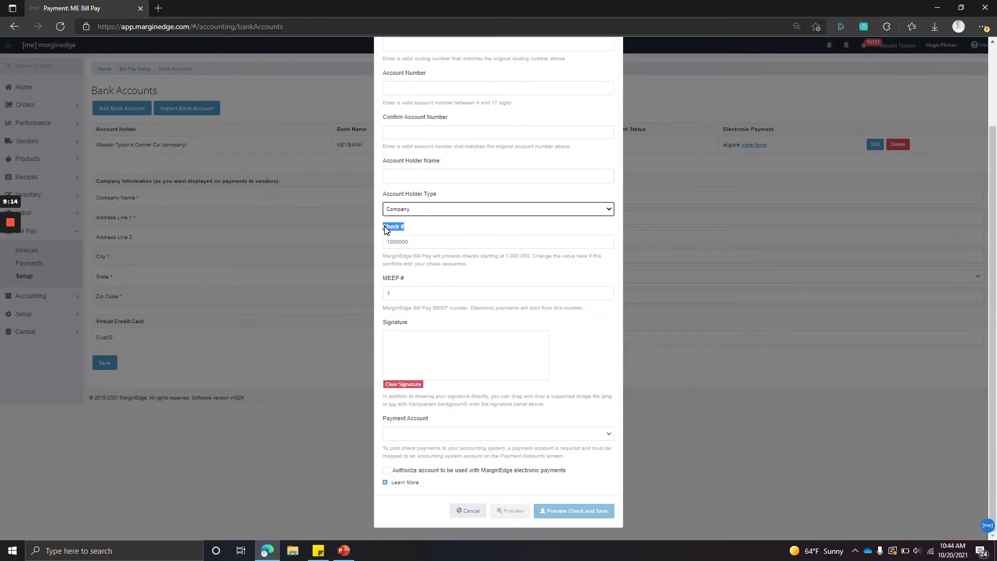
left_click(426, 233)
key("Tab")
key("Home")
key("Delete")
type("2")
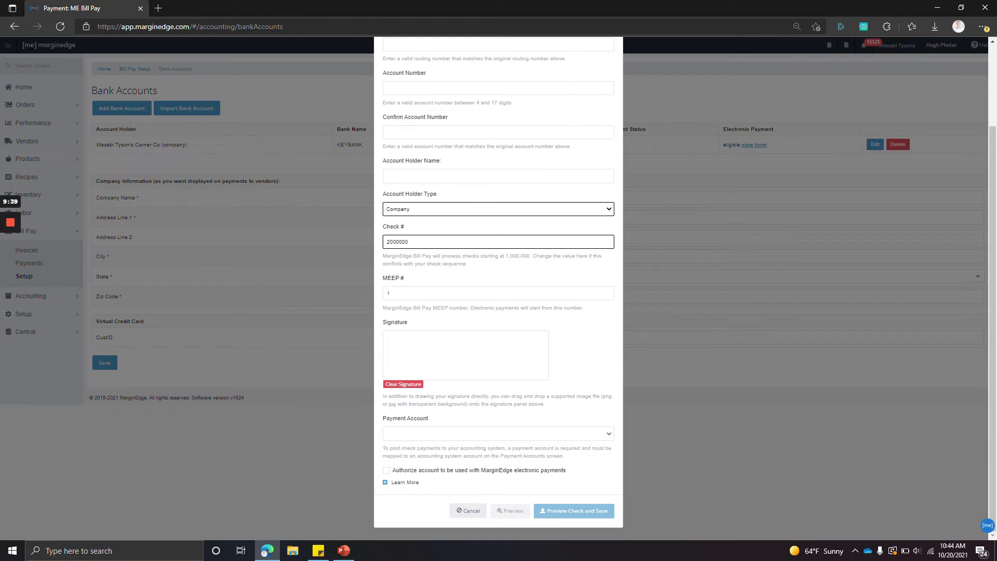
Draw a sample signature in the bank account's Signature box
left_click_drag(409, 325, 386, 326)
left_click(440, 329)
mouse_move(419, 347)
left_mouse_down()
mouse_move(423, 366)
mouse_move(434, 362)
left_mouse_up()
Pick 111826 - Key Bank - Tysons as payment account, authorize e-payments, then cancel the form
left_click(462, 434)
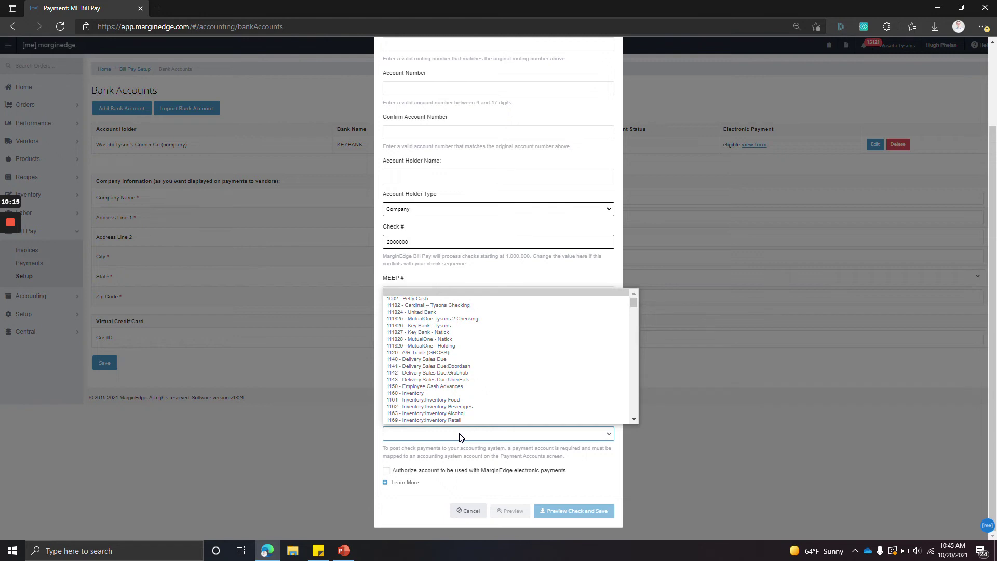
left_click(451, 327)
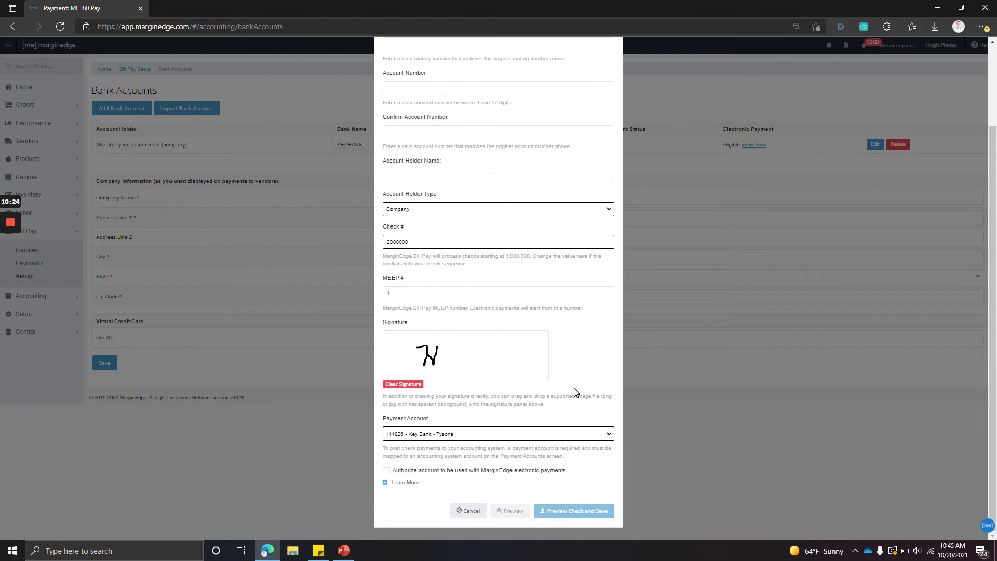
left_click(387, 471)
left_click(471, 511)
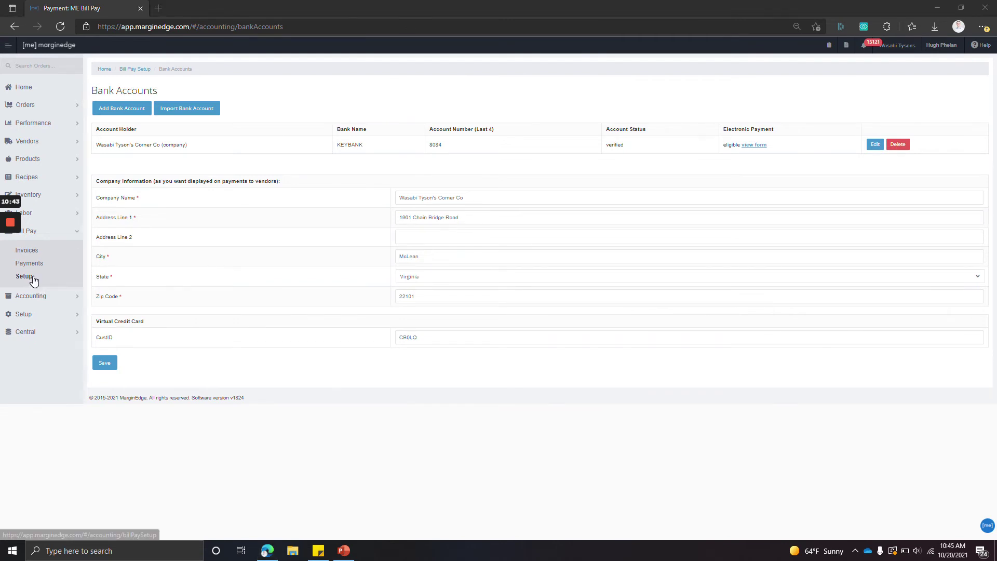
Return to Bill Pay Setup showing KEYBANK - 8084 and 11 Bill Pay vendors
left_click(33, 279)
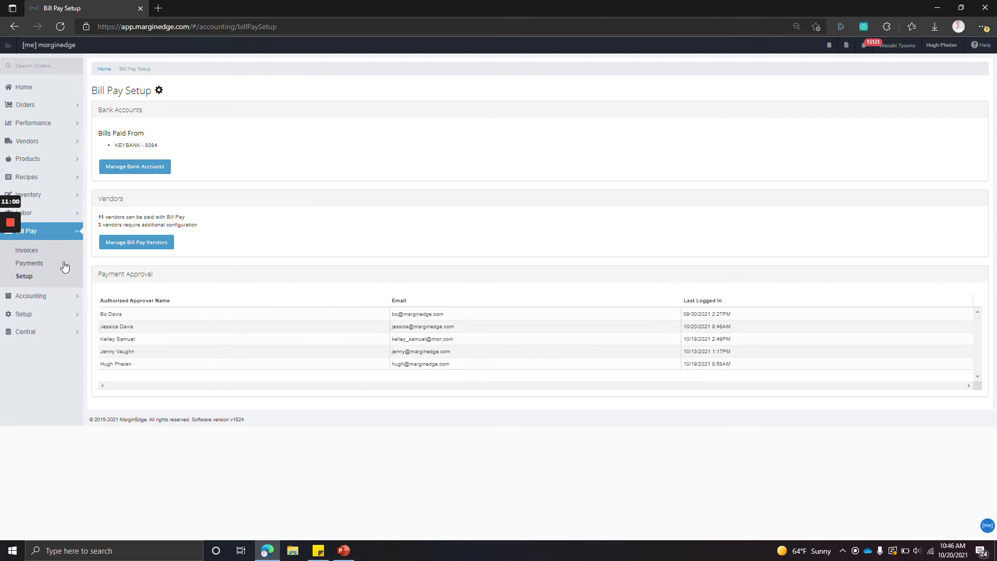
In Manage Bill Pay Vendors, tick Adams-Burch, Advance Auto Parts, Aldi, Amazon.com, Apple Tysons Corner and Autec
left_click(158, 243)
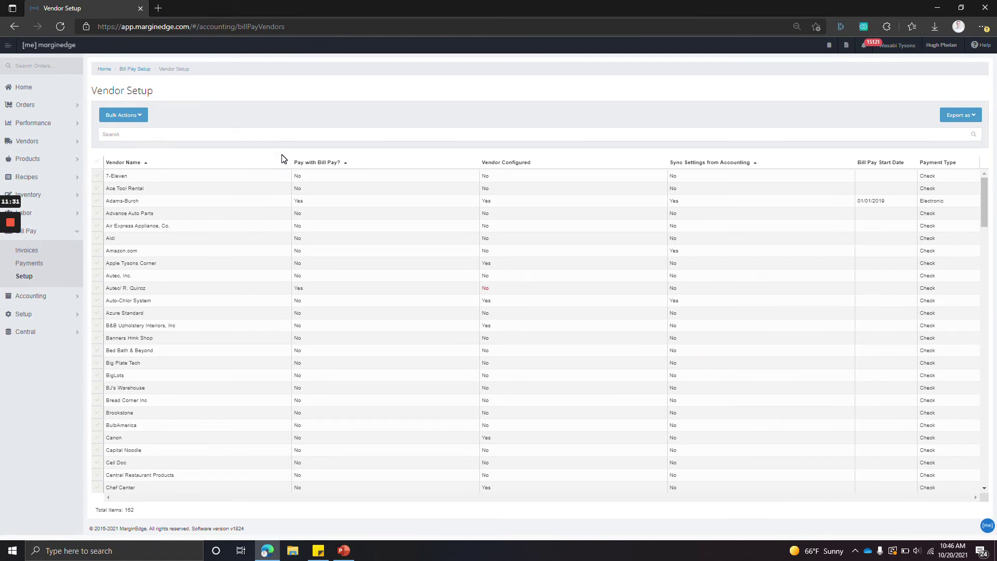
left_click(97, 201)
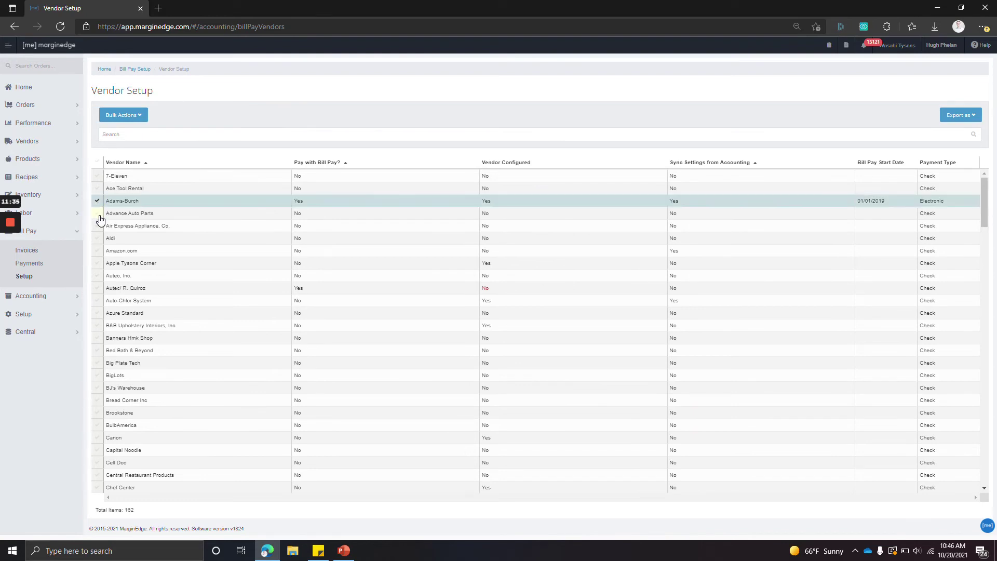
left_click(98, 214)
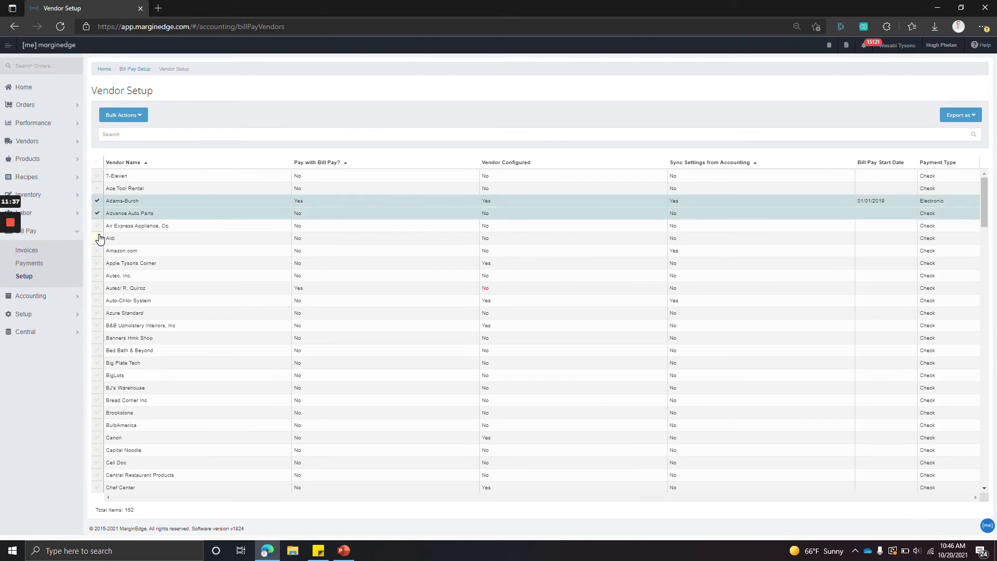
left_click(98, 239)
left_click(98, 254)
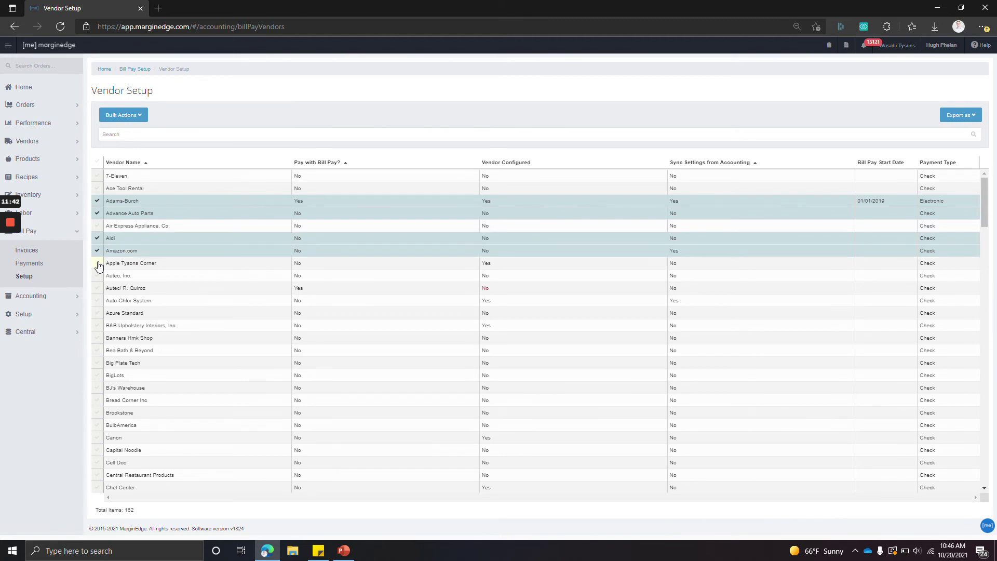
left_click(98, 266)
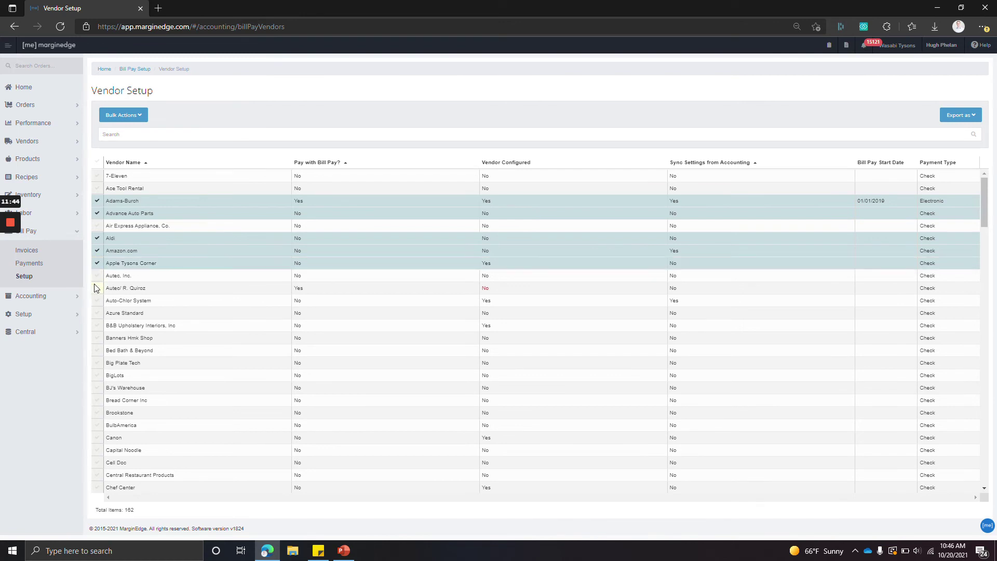
left_click(96, 289)
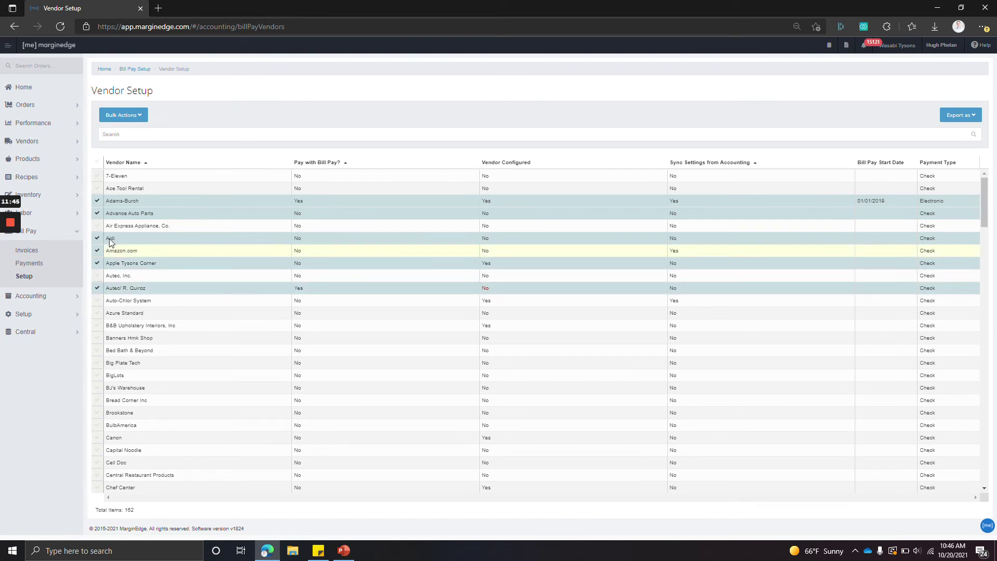
left_click(137, 119)
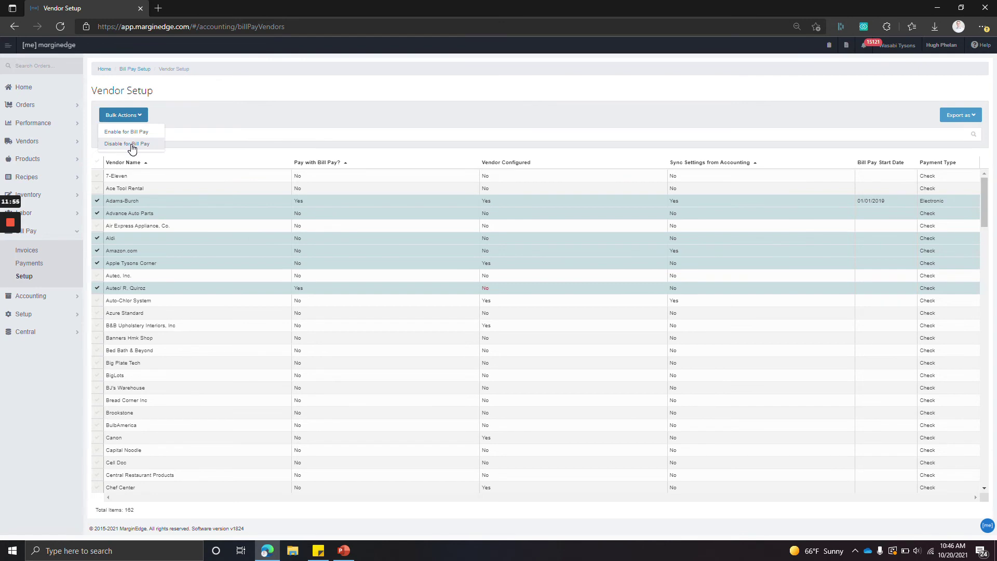
left_click(233, 151)
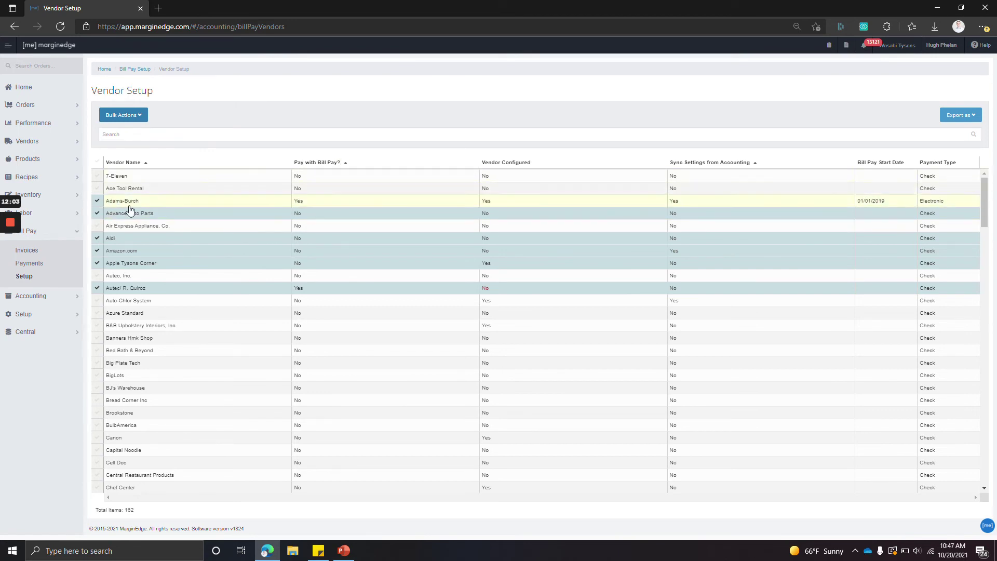
Untick the six checked vendors and sort by 'Pay with Bill Pay?' so Yes comes first
left_click(97, 201)
left_click(98, 213)
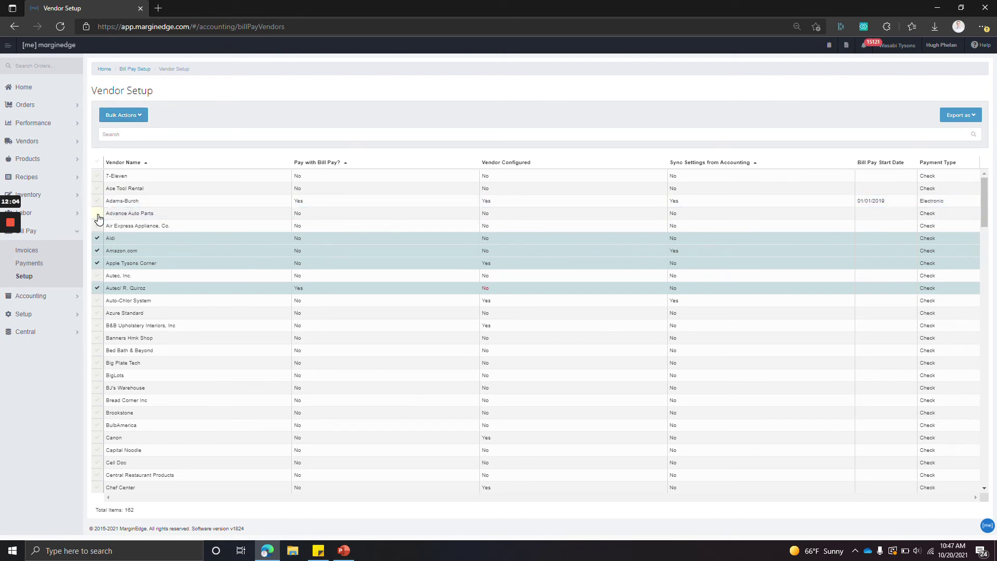
left_click(97, 238)
left_click(98, 250)
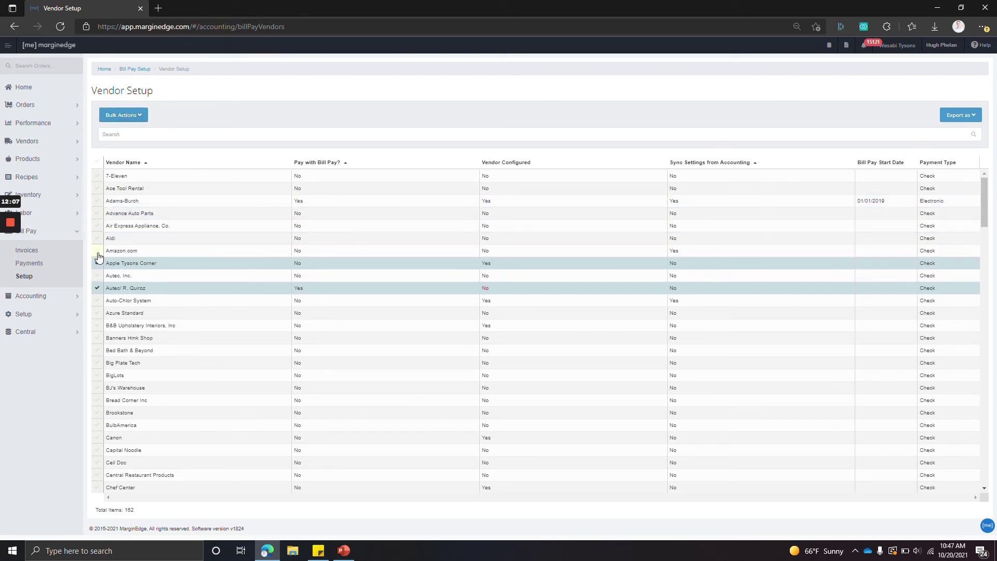
left_click(97, 262)
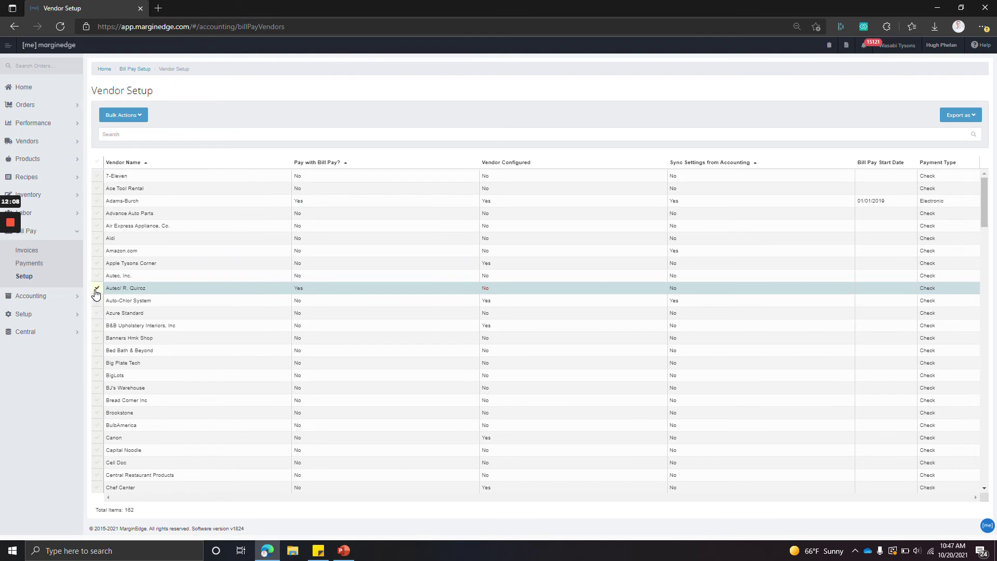
left_click(97, 288)
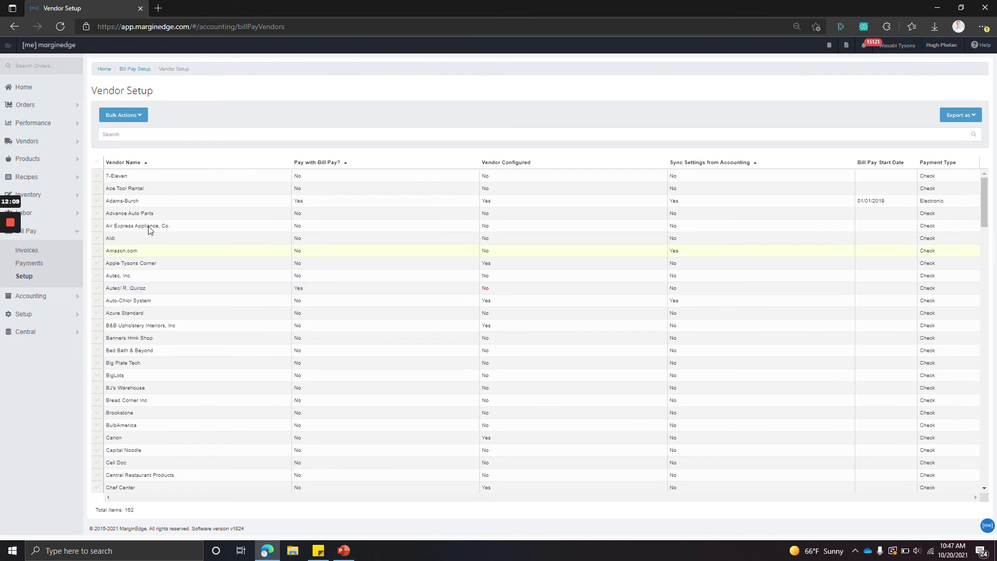
left_click(319, 164)
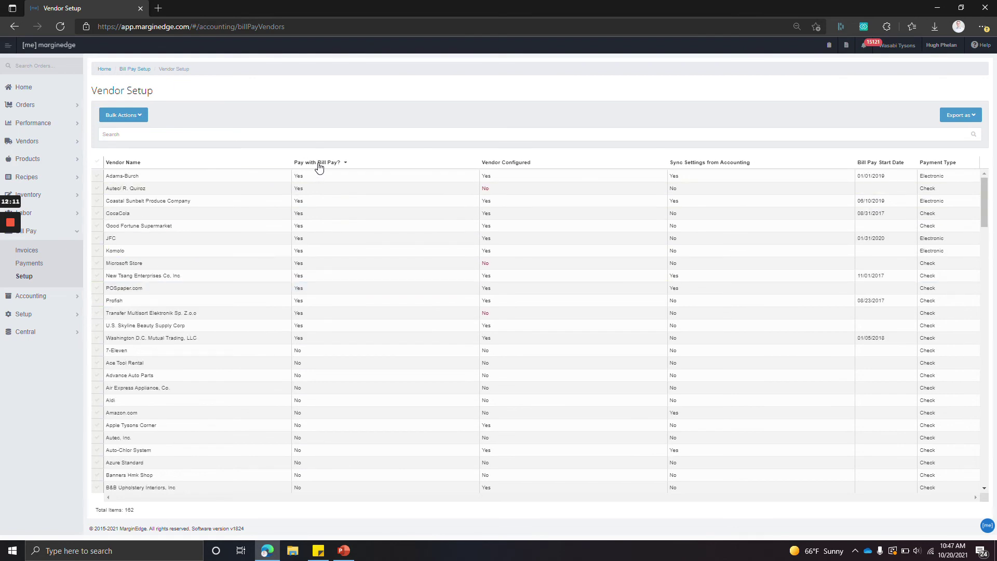
left_click(483, 180)
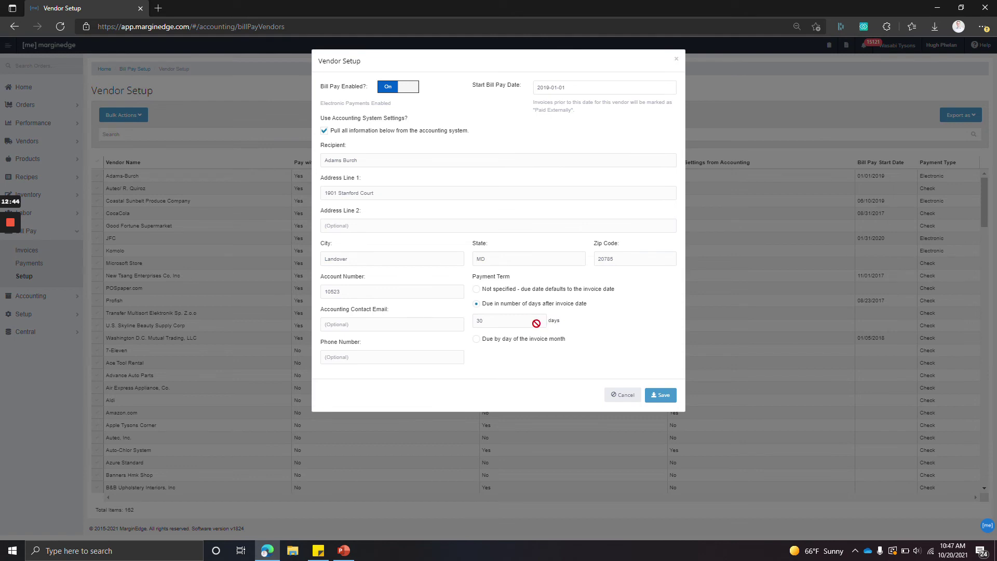
left_click_drag(561, 324, 482, 305)
left_click(613, 320)
left_click(634, 398)
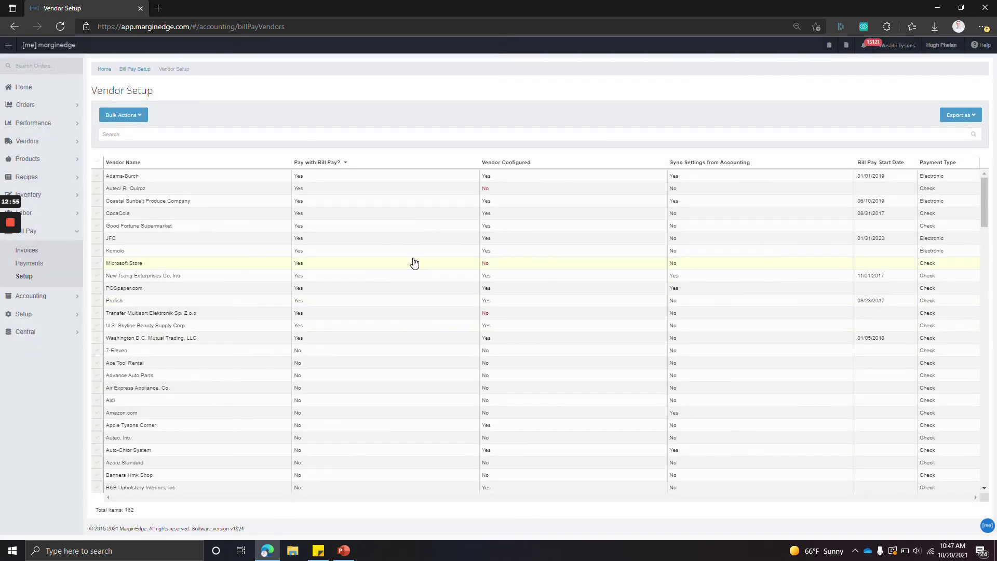
Open Microsoft Store's vendor setup and turn off 'Pull all information'
left_click(376, 265)
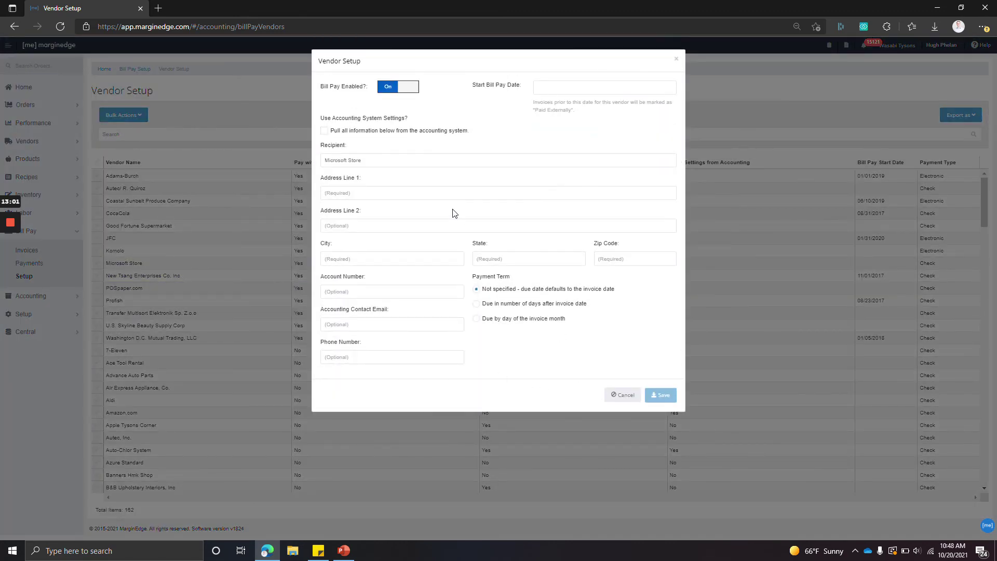
left_click(623, 396)
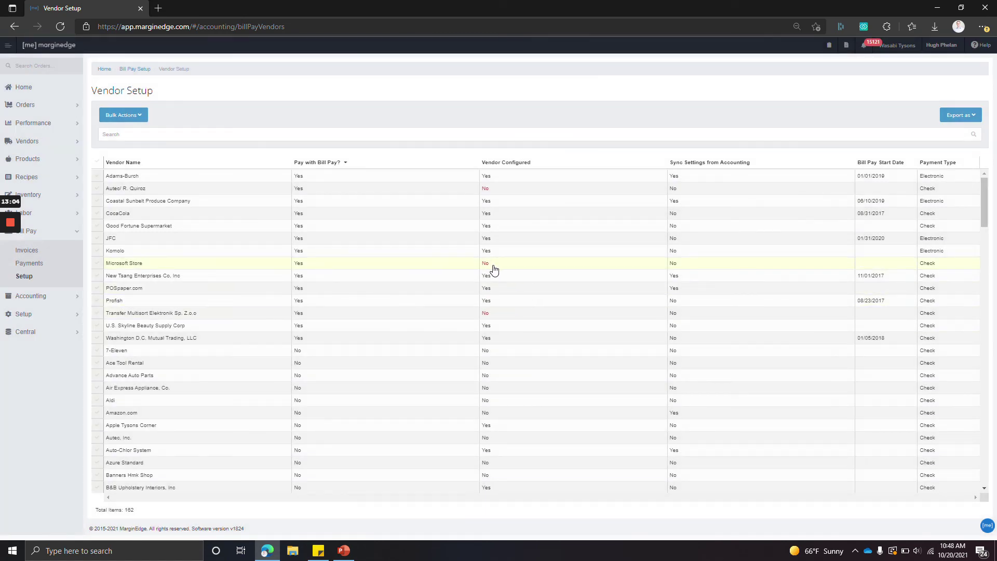
left_click(494, 269)
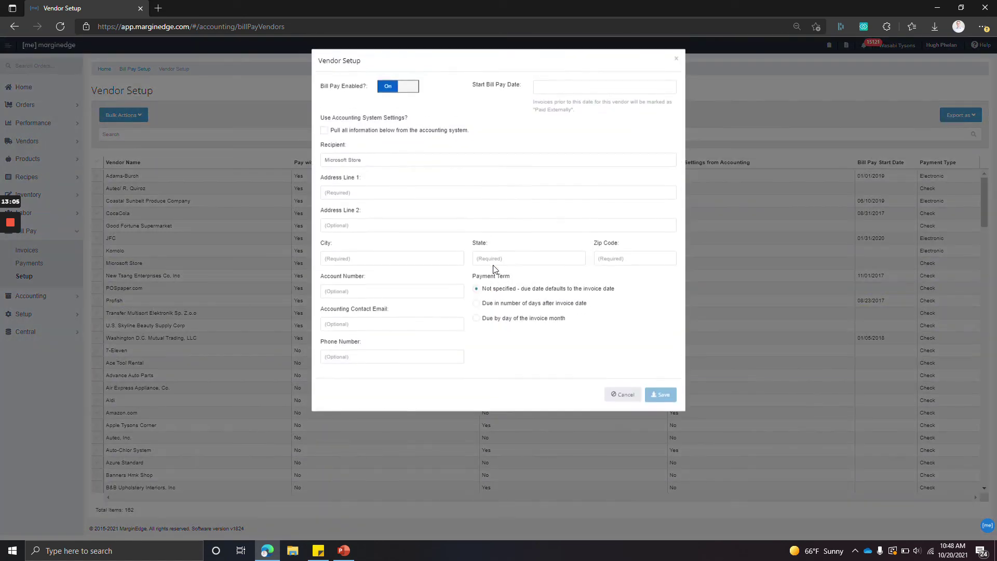
left_click(325, 132)
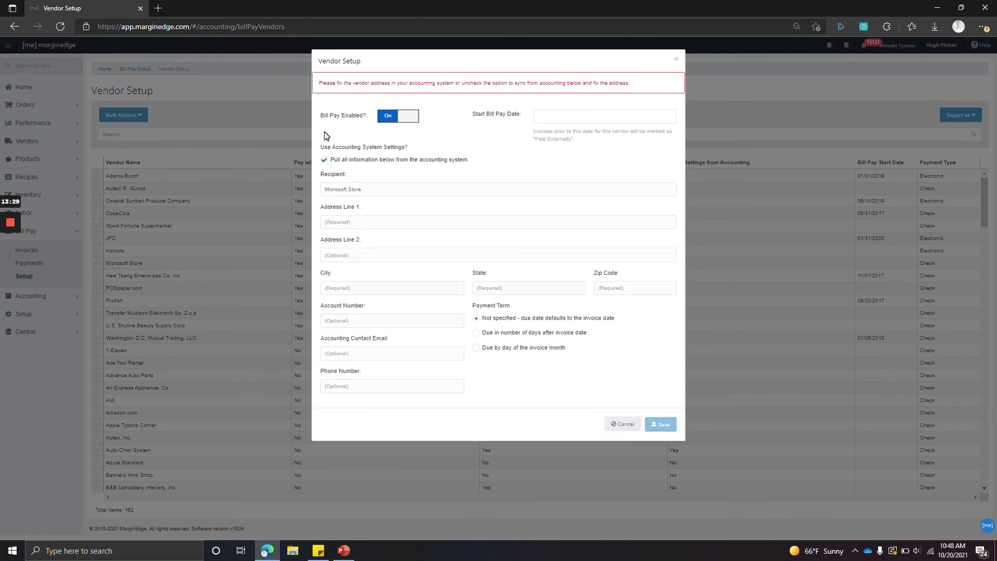
left_click(324, 161)
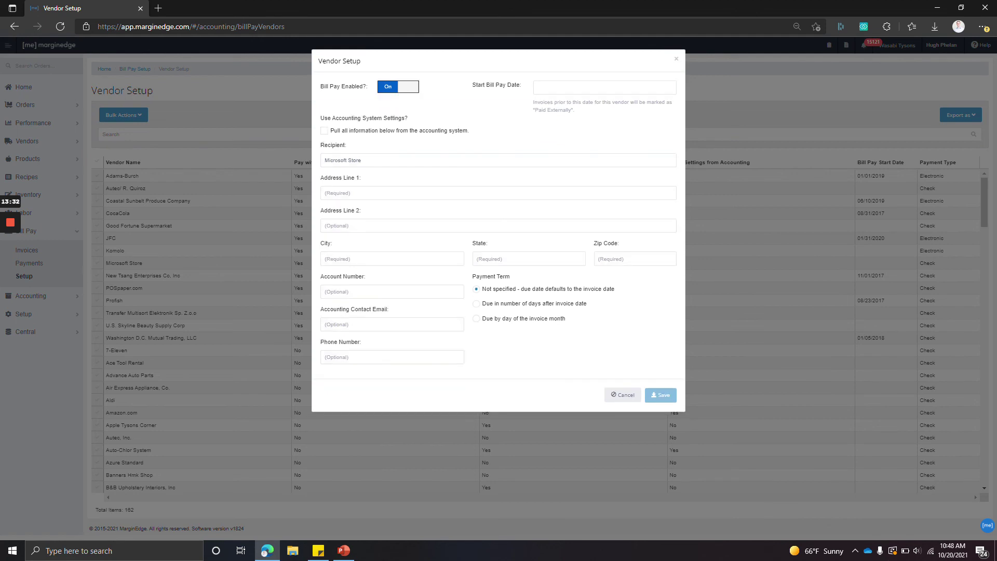
Enter the address 1234 Main, City, MD 19085
left_click(332, 190)
type("1234 Main St")
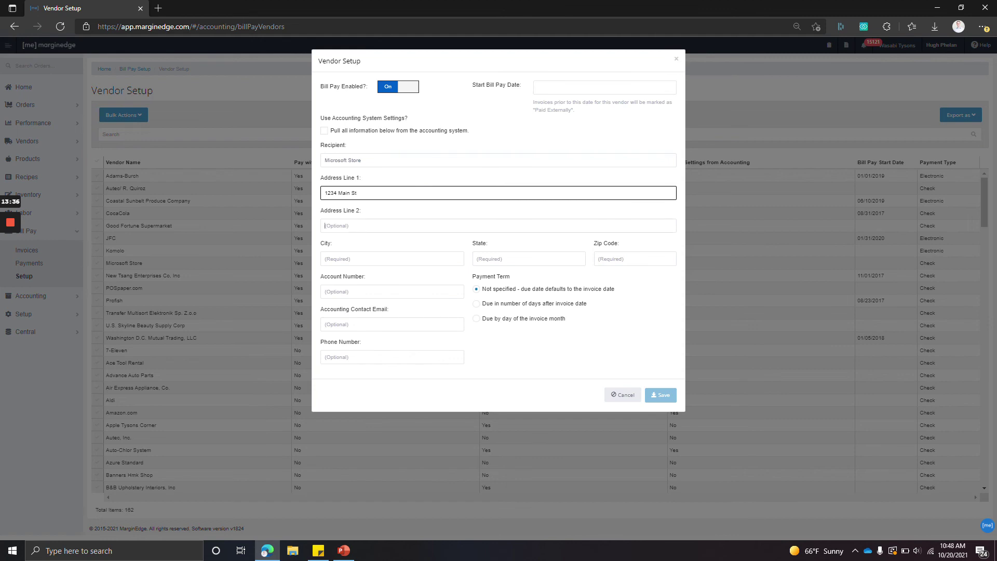
left_click(324, 259)
type("City")
key("Tab")
type("MD")
key("Tab")
type("19085")
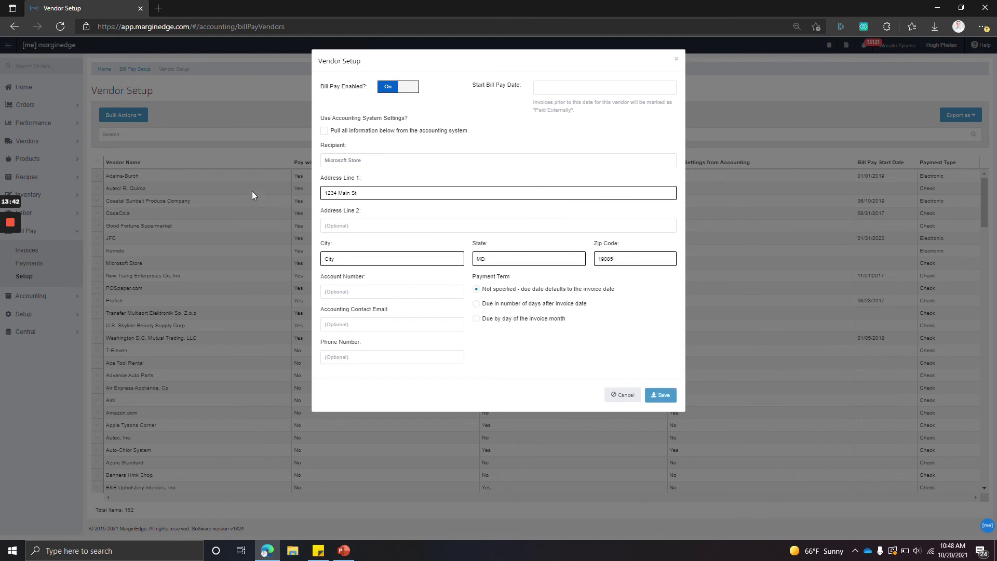
Set payment due in 7 days after invoice date and save the vendor
left_click(476, 303)
key("Tab")
type("7")
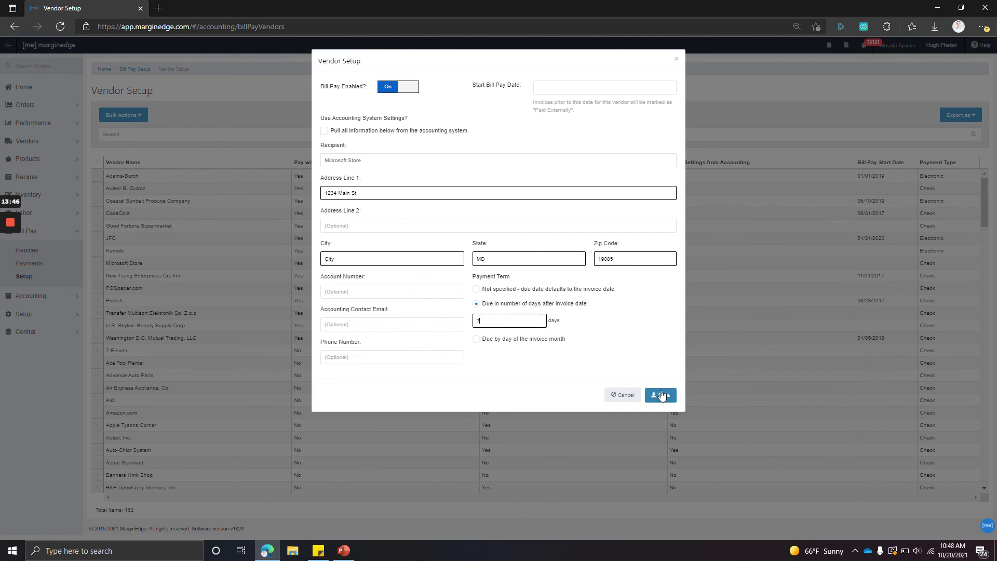
left_click(661, 395)
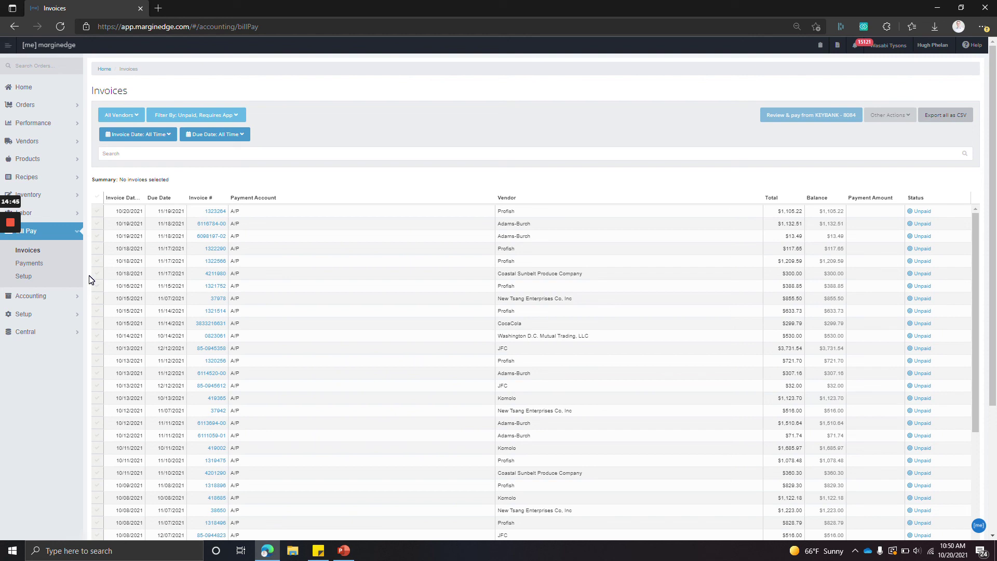
Sort invoices by due date ascending and select the oldest through the 09/06/2021 Profish row
left_click(158, 199)
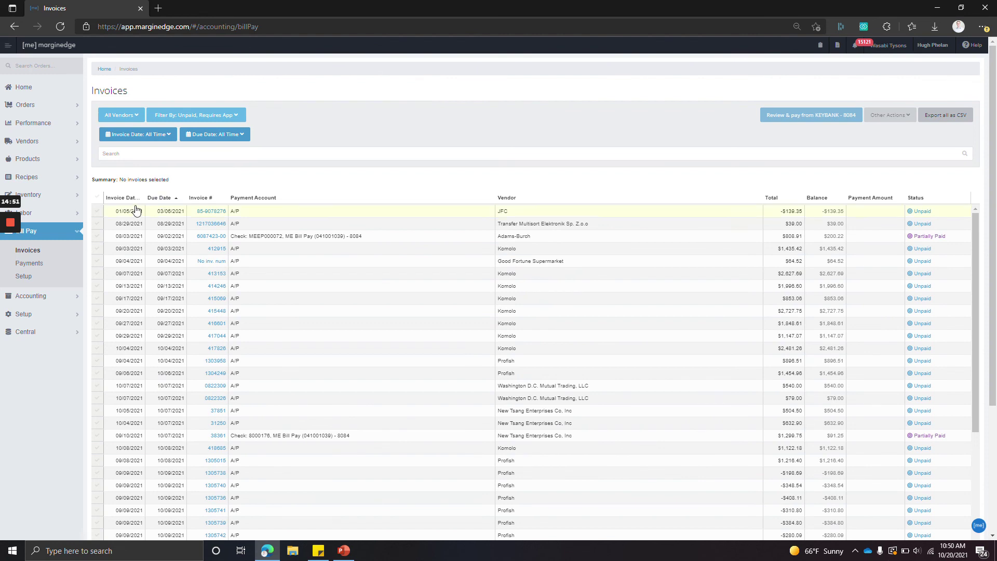
mouse_move(171, 218)
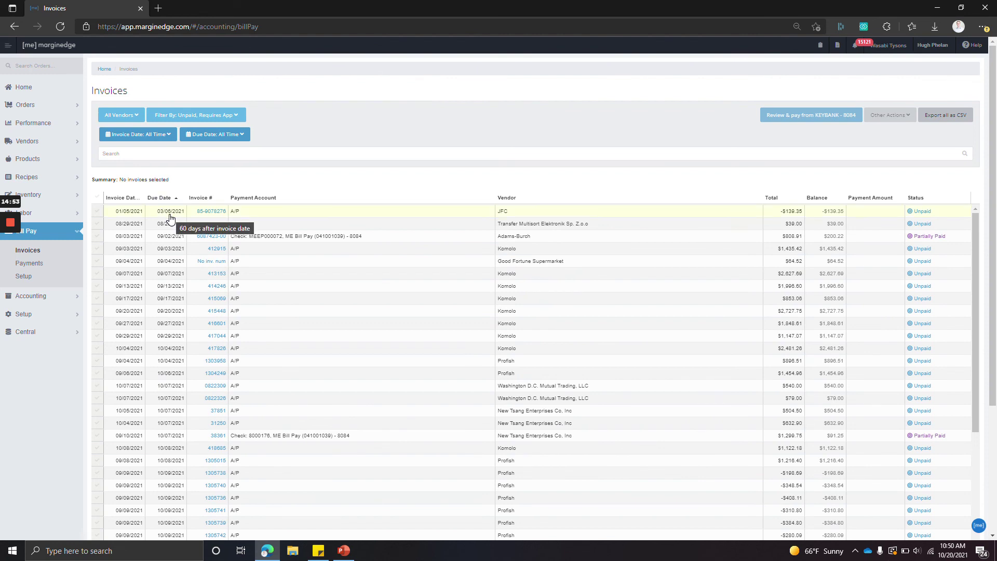
left_click(97, 212)
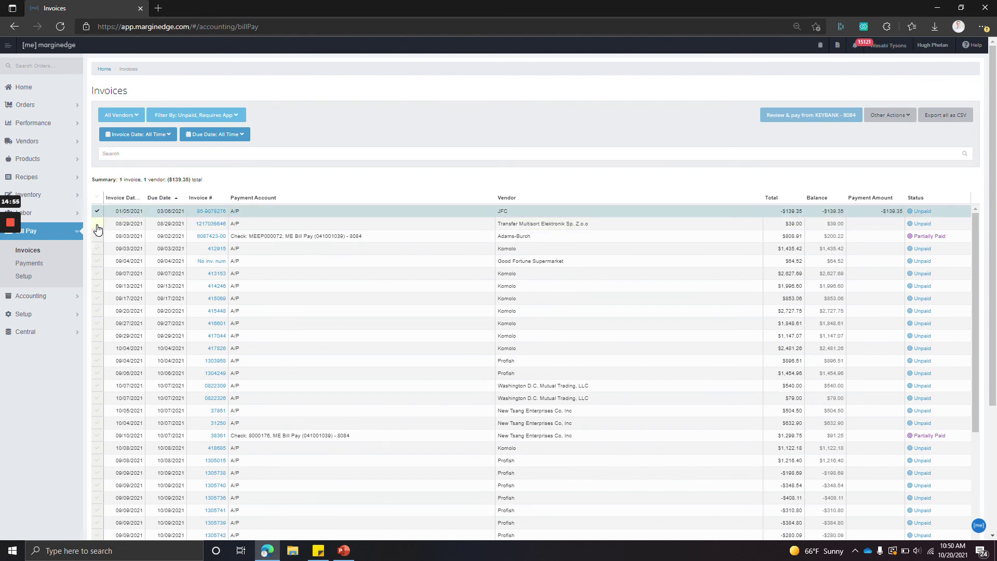
left_click(97, 225)
left_click(97, 249)
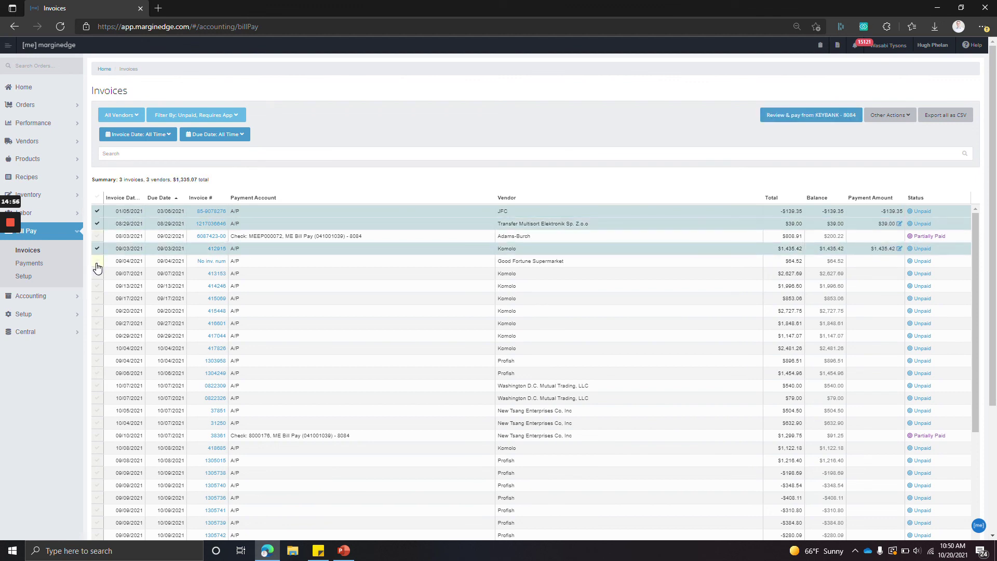
left_click(97, 264)
left_click(98, 274)
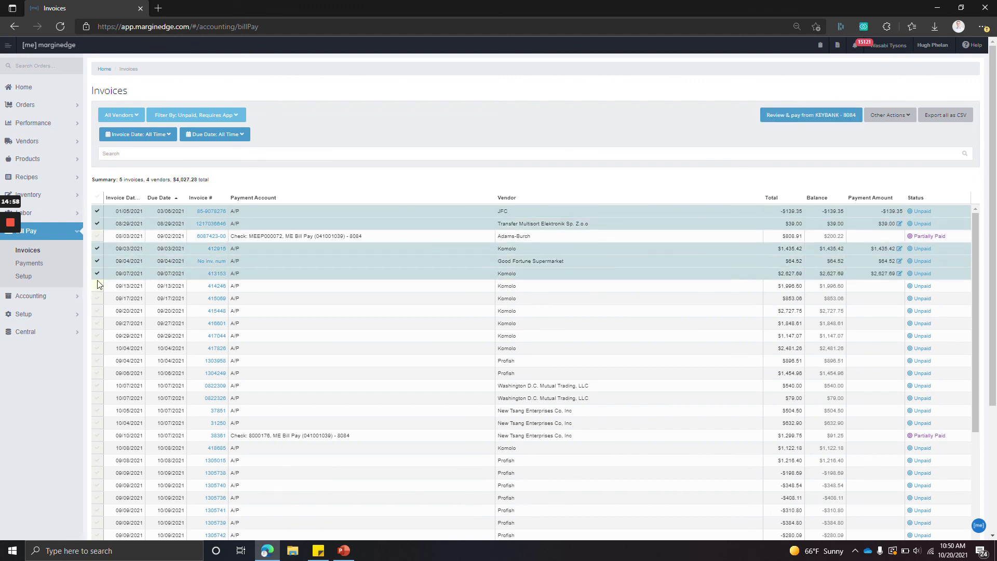
left_click(97, 285)
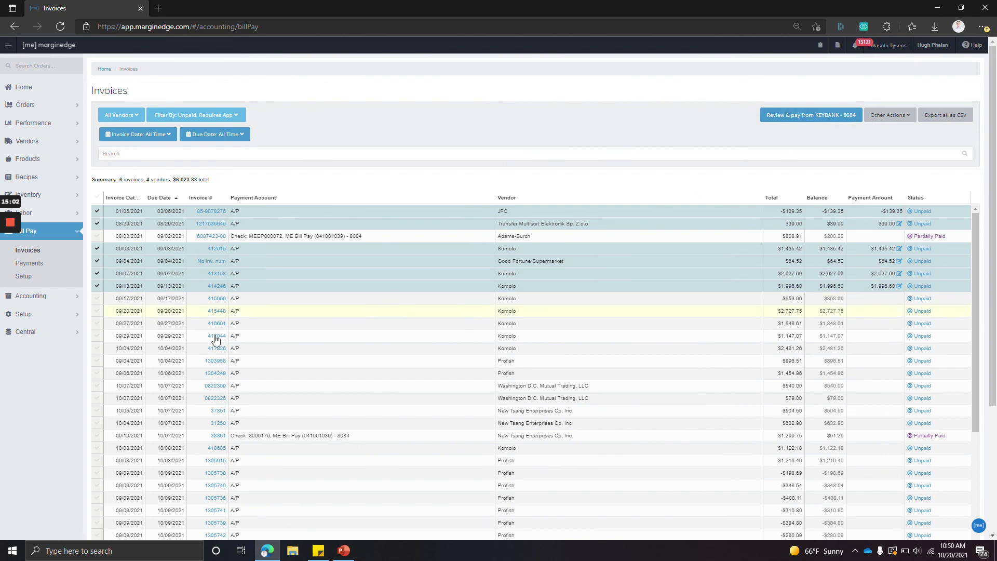
left_click(99, 373, "shift")
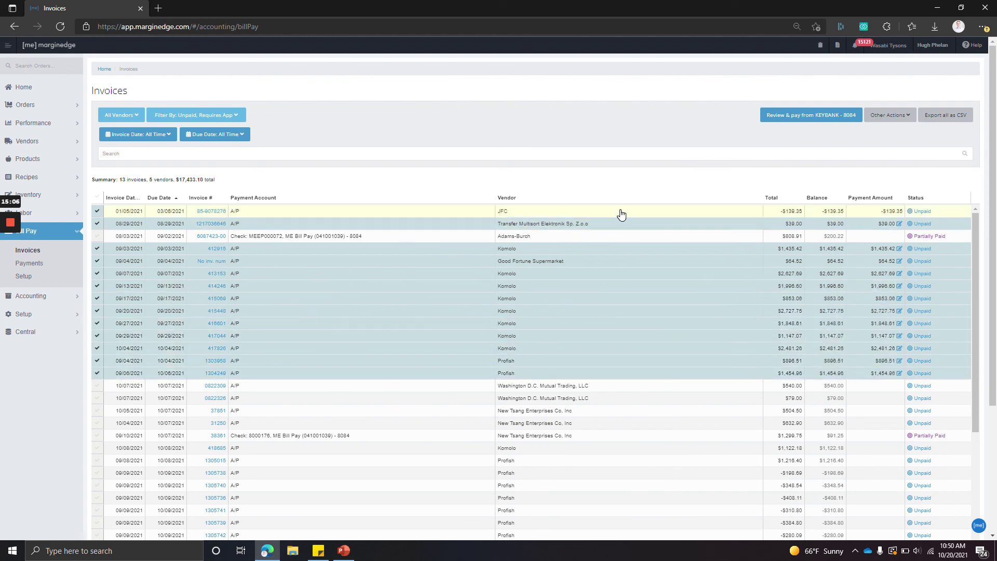
Open the Other Actions menu for the selected invoices, then reload the invoices page
left_click(883, 119)
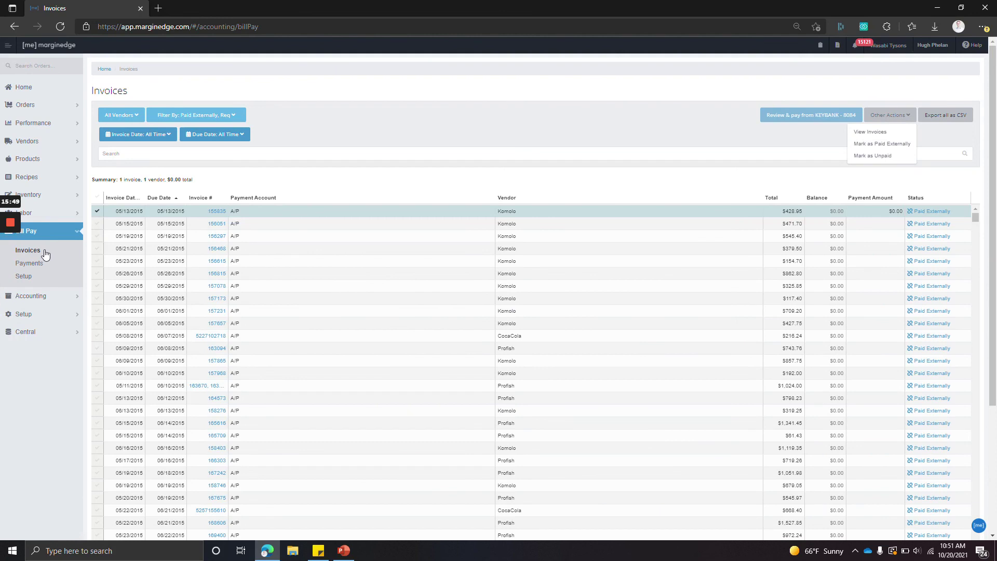
left_click(45, 252)
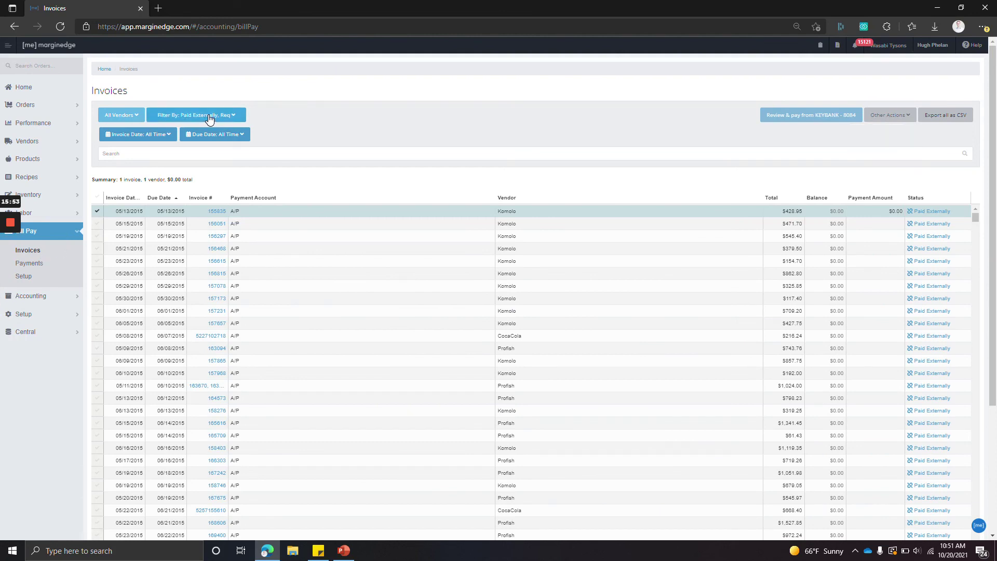
left_click(59, 27)
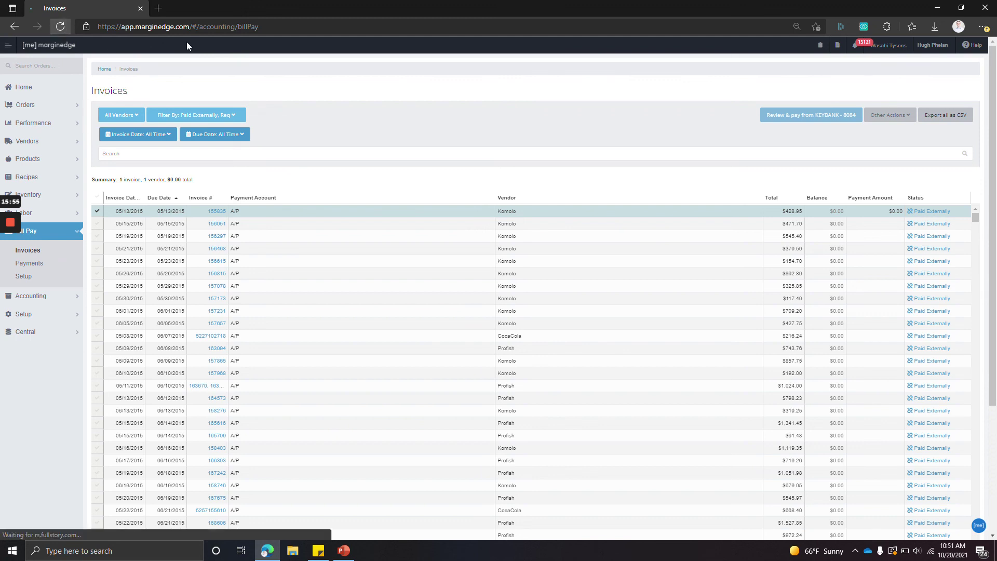